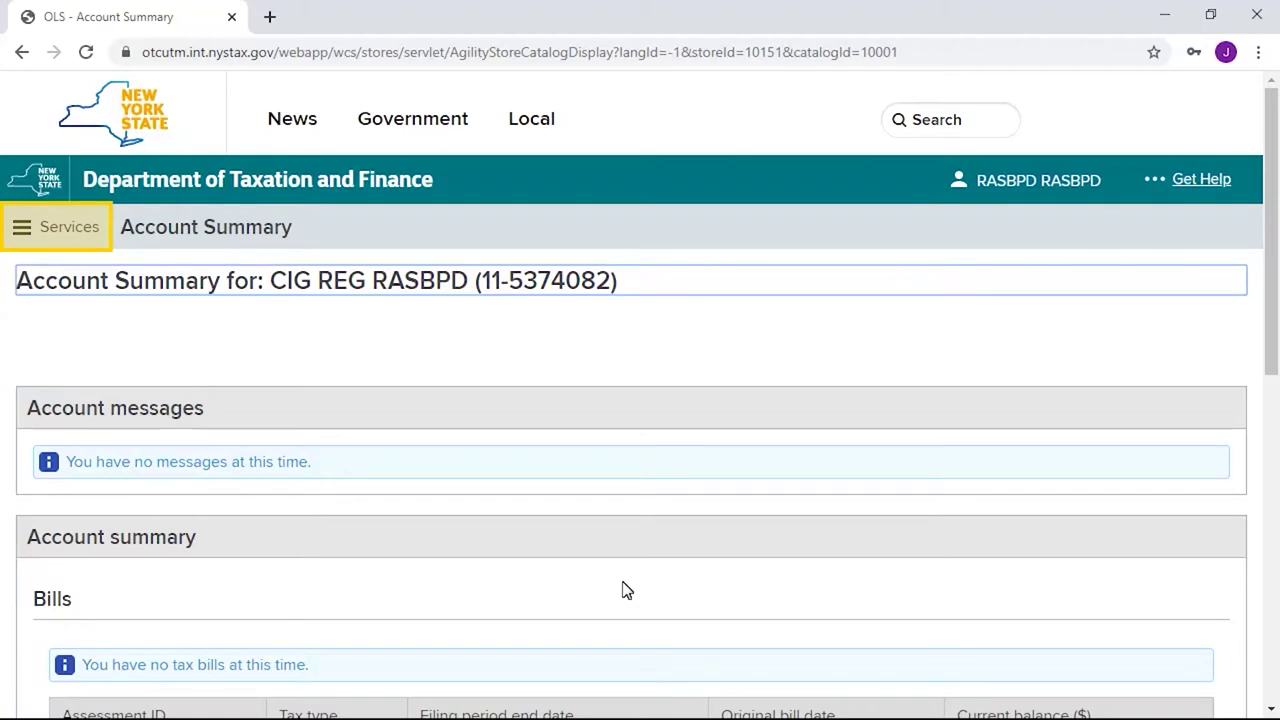
- Open the Business registrations service under Registrations and account updates
{"action": "left_click", "coordinate": [80, 220]}
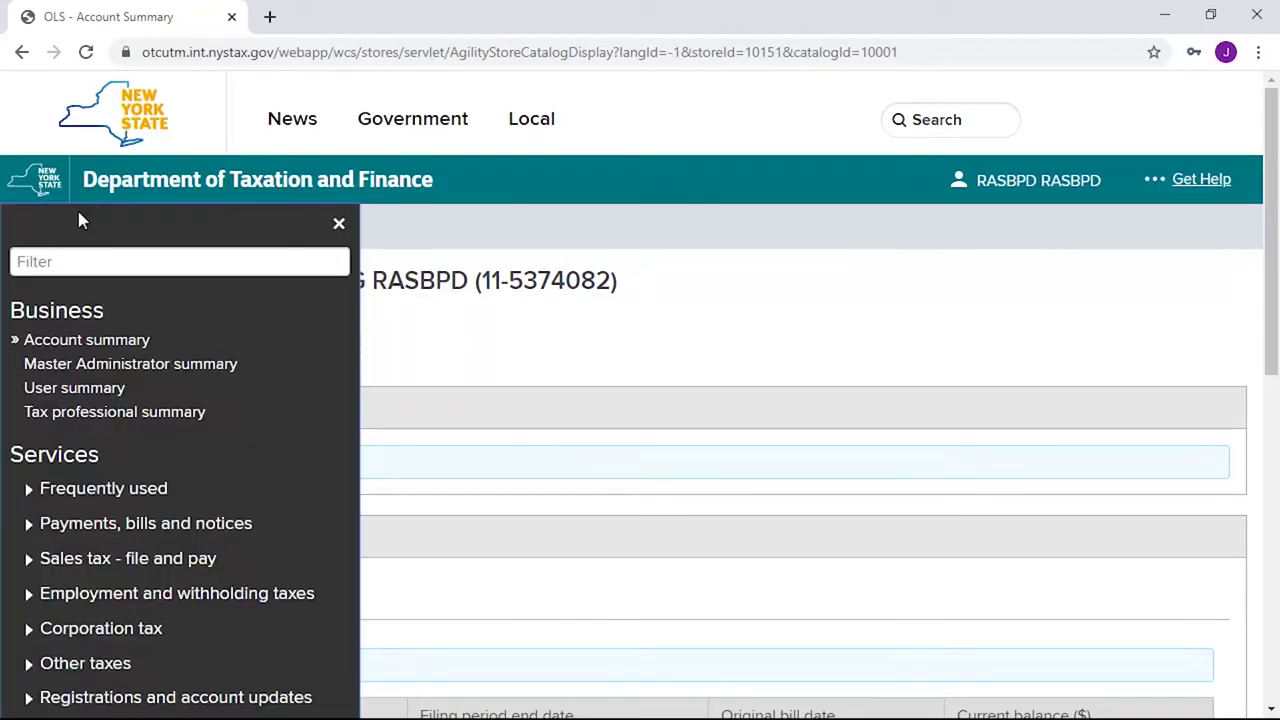
{"action": "left_click_drag", "start_coordinate": [1271, 329], "coordinate": [1275, 492]}
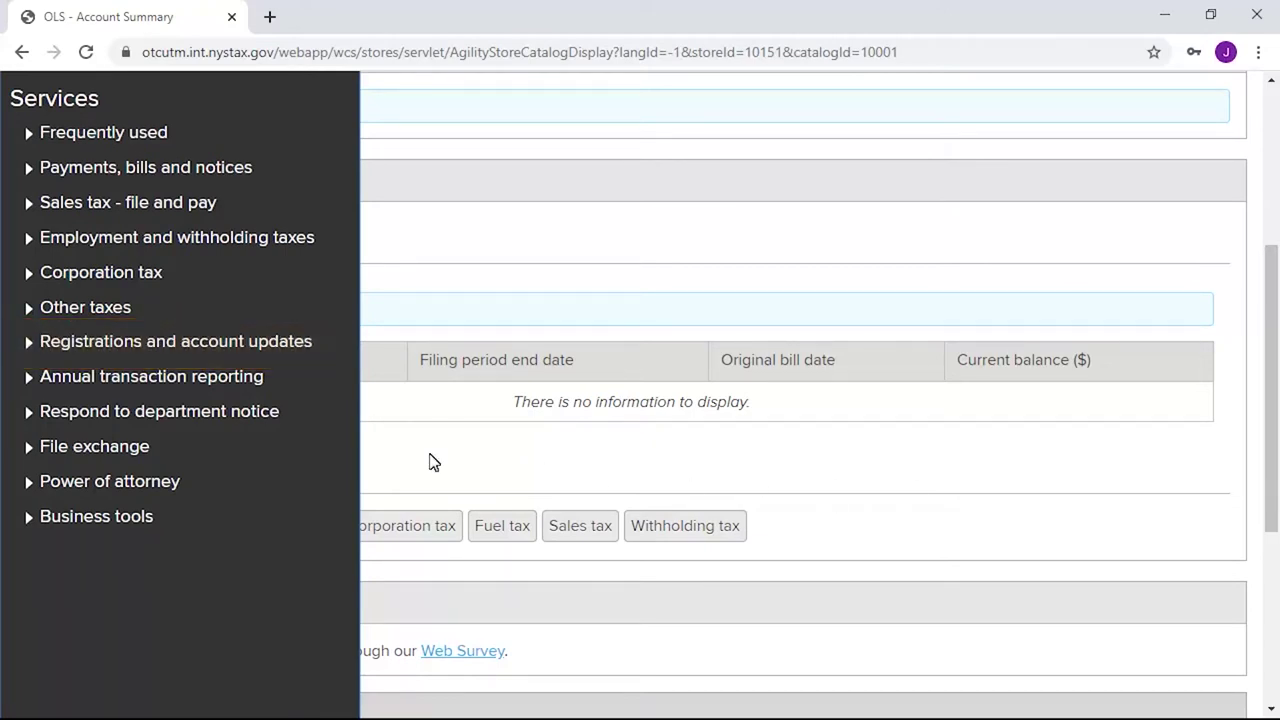
{"action": "left_click", "coordinate": [83, 343]}
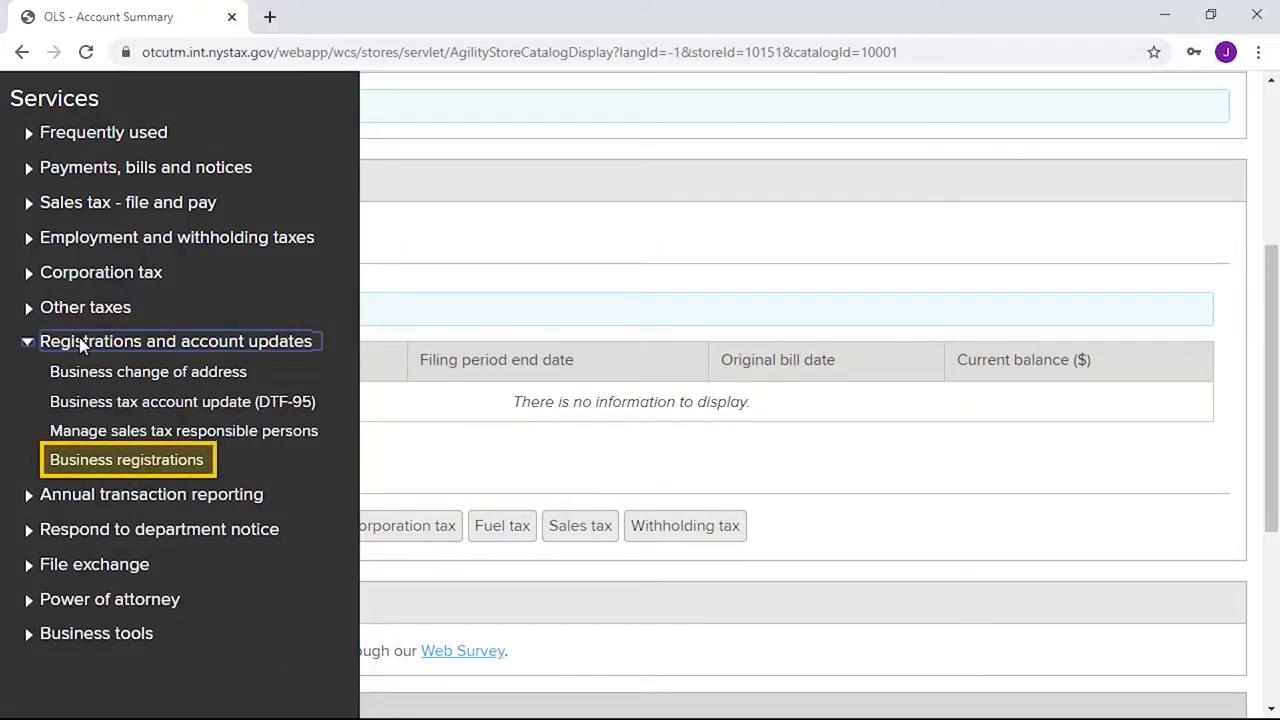
{"action": "left_click", "coordinate": [109, 459]}
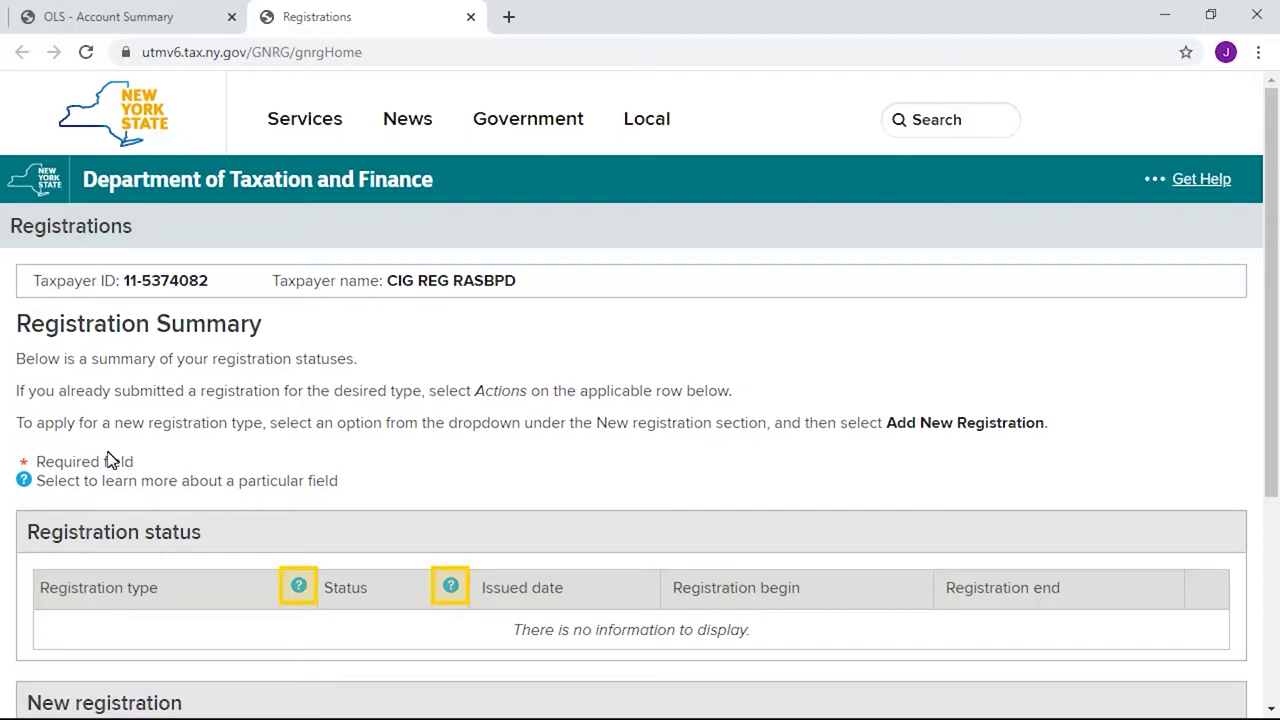
- Add a new registration to sell Cigarettes and tobacco products for the period 01/01/2020 - 12/31/2020
{"action": "left_click_drag", "start_coordinate": [1272, 300], "coordinate": [1274, 527]}
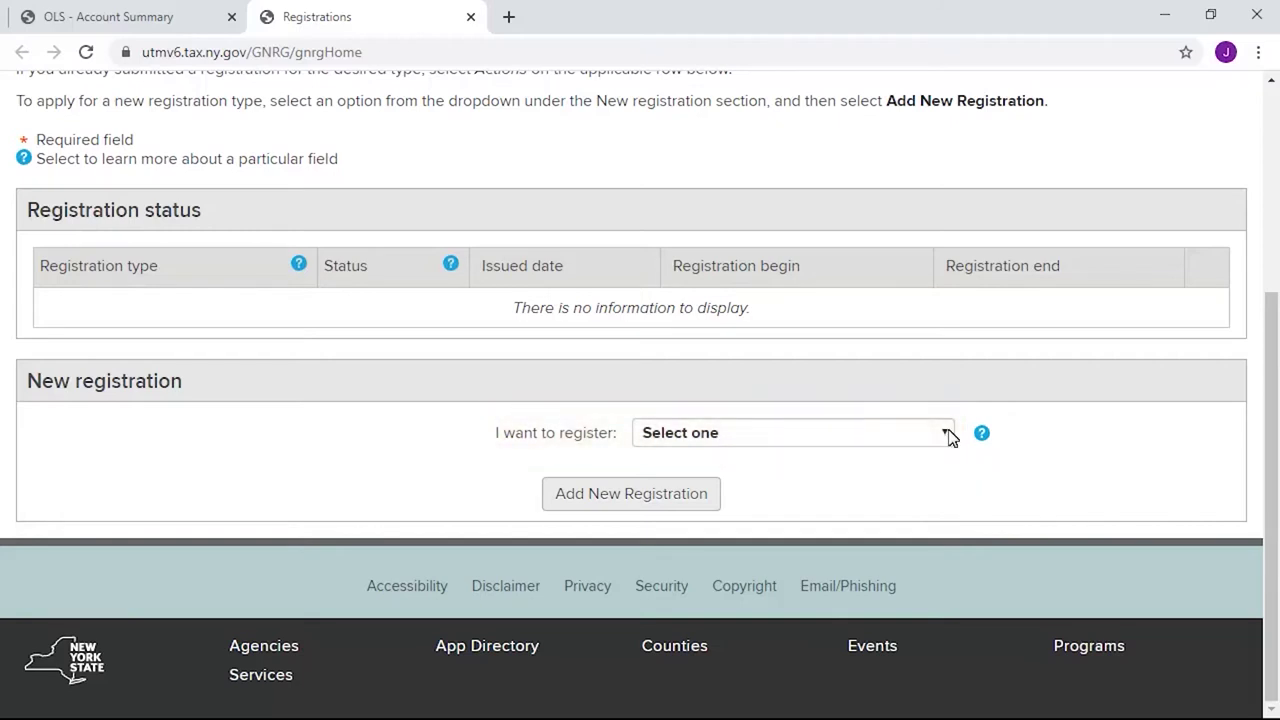
{"action": "left_click", "coordinate": [948, 436]}
{"action": "left_click", "coordinate": [940, 478]}
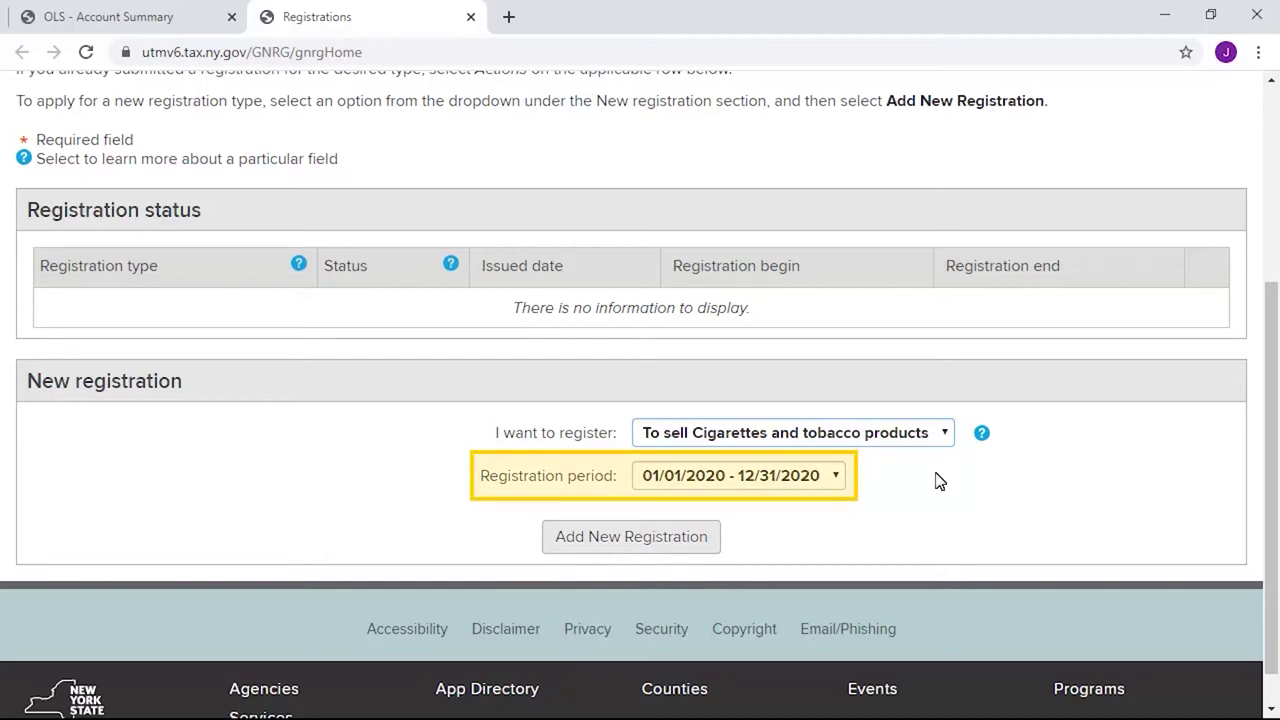
{"action": "left_click", "coordinate": [836, 475]}
{"action": "left_click", "coordinate": [790, 504]}
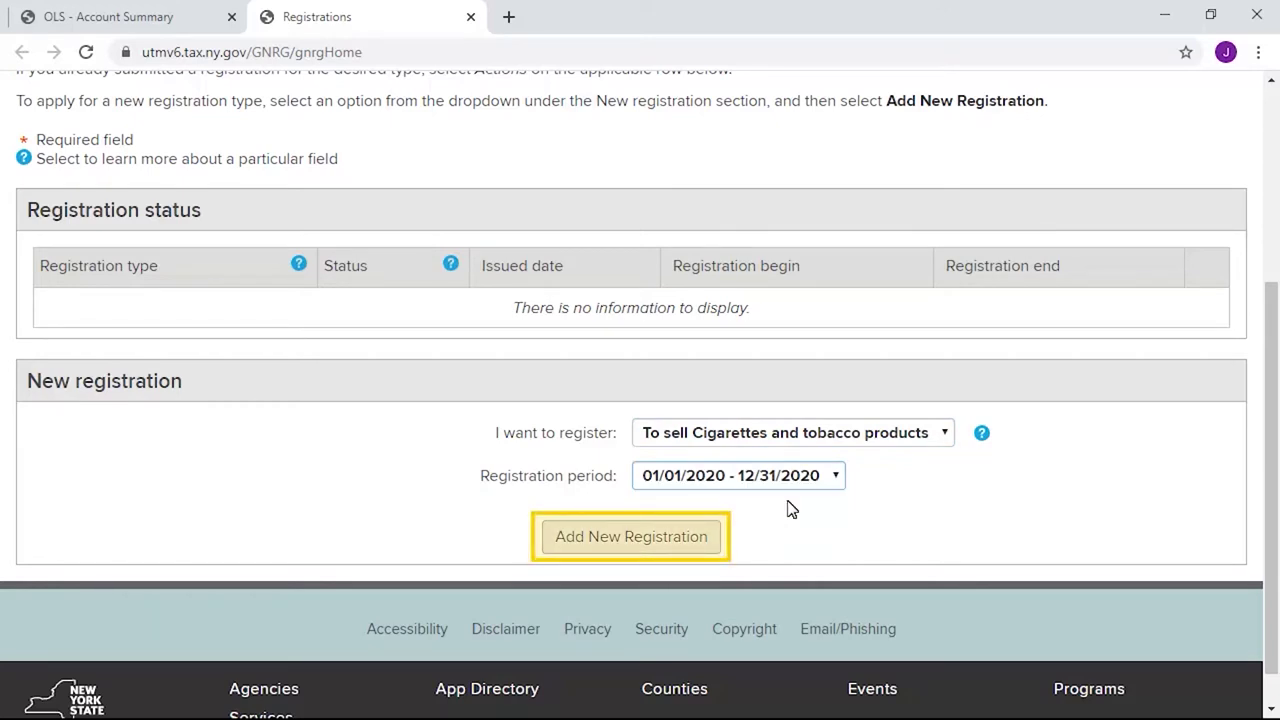
{"action": "left_click", "coordinate": [660, 546]}
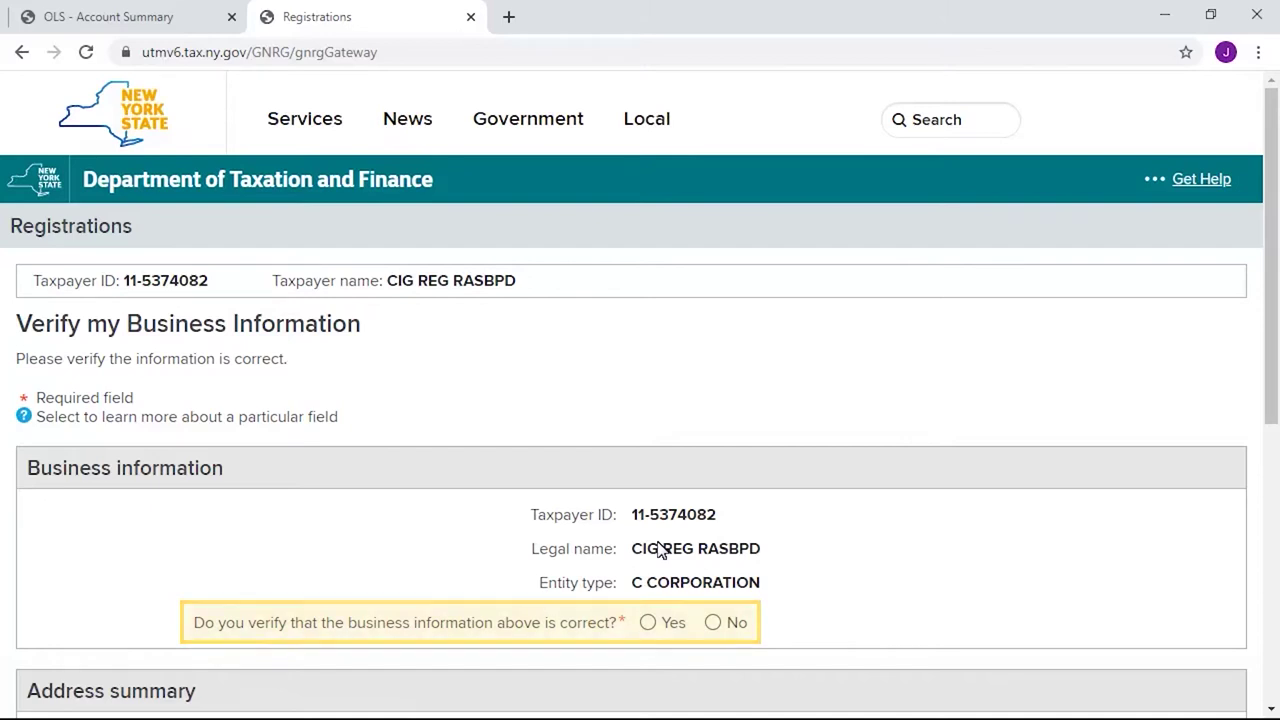
- Verify the business information and the addresses on record as correct and continue to the registration details
{"action": "left_click", "coordinate": [648, 622]}
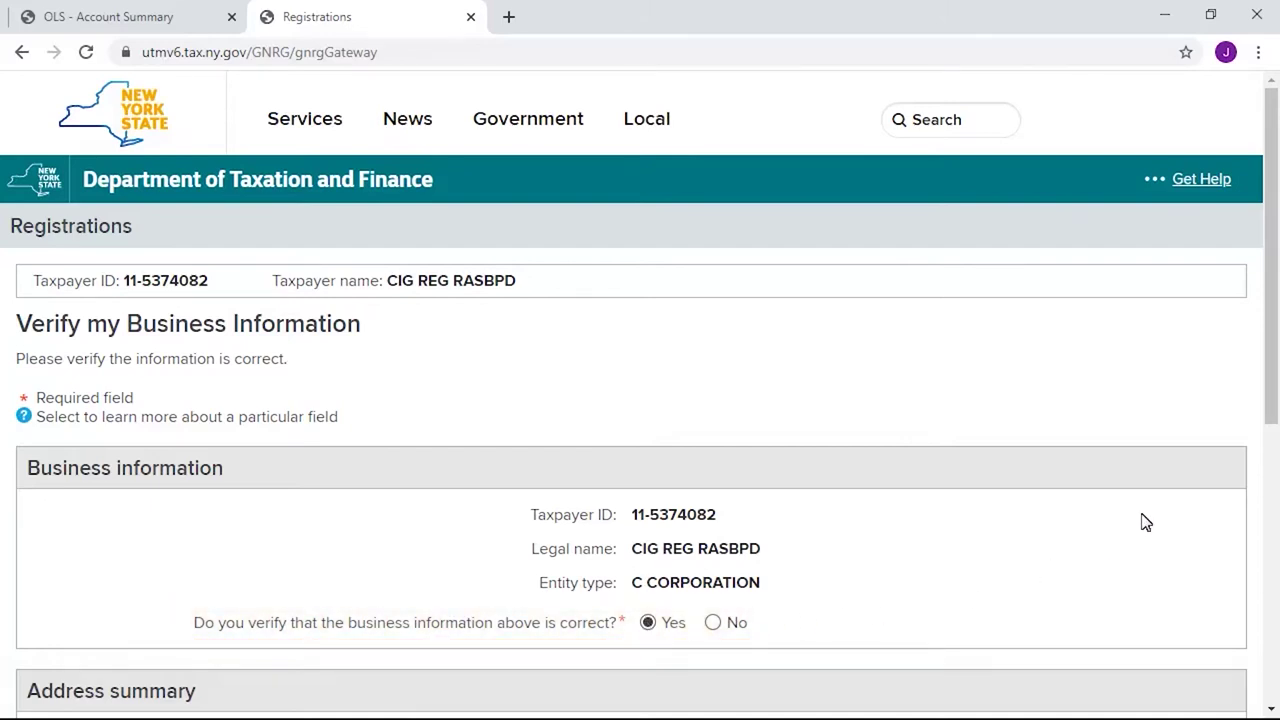
{"action": "scroll", "coordinate": [1275, 375], "scroll_direction": "down", "scroll_amount": 2}
{"action": "left_click_drag", "start_coordinate": [1275, 375], "coordinate": [1272, 487]}
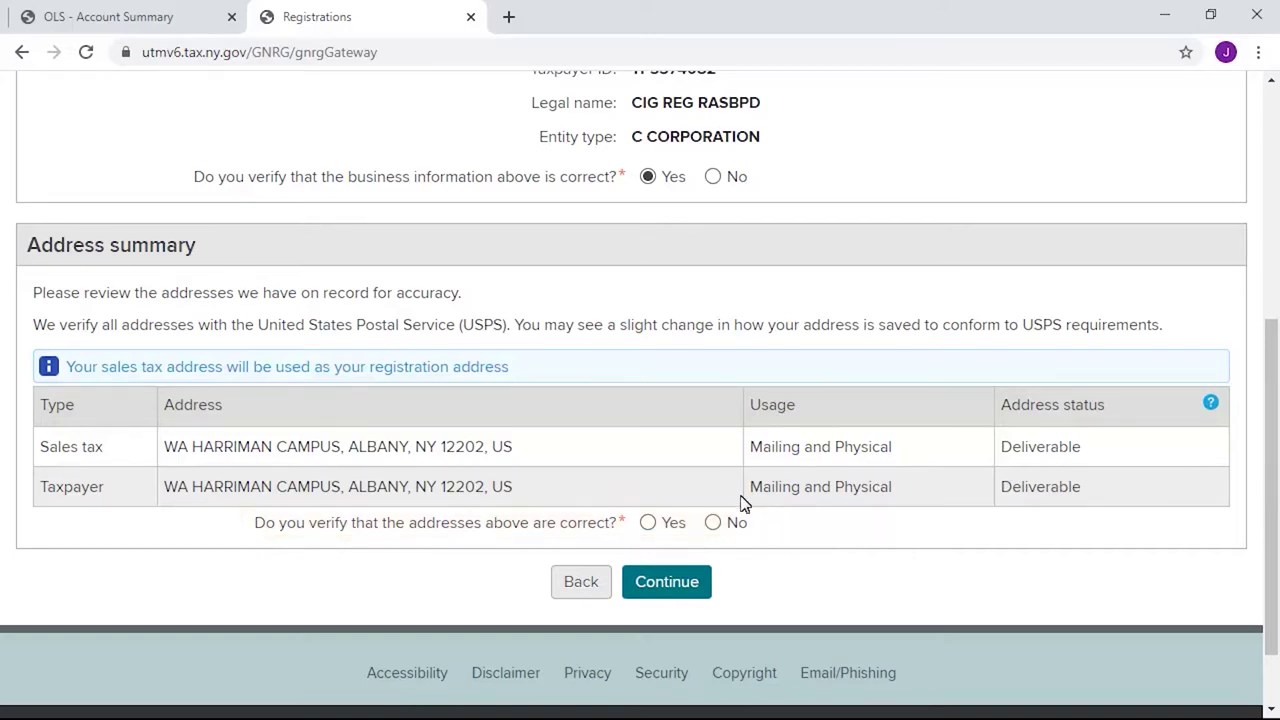
{"action": "left_click", "coordinate": [650, 526]}
{"action": "left_click", "coordinate": [668, 582]}
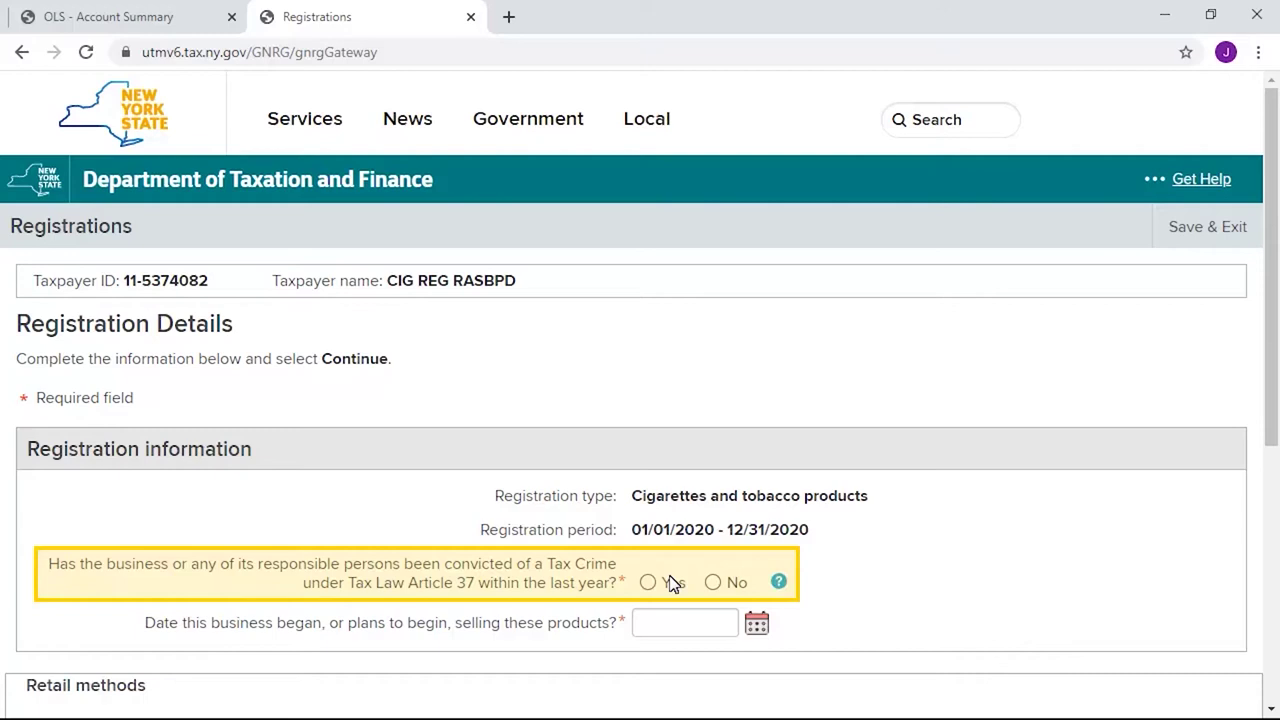
- Complete the registration details with No for tax crime convictions, selling start date 05/12/2020 and Retail storefront as the retail method
{"action": "left_click", "coordinate": [712, 582]}
{"action": "left_click_drag", "start_coordinate": [1276, 428], "coordinate": [1276, 590]}
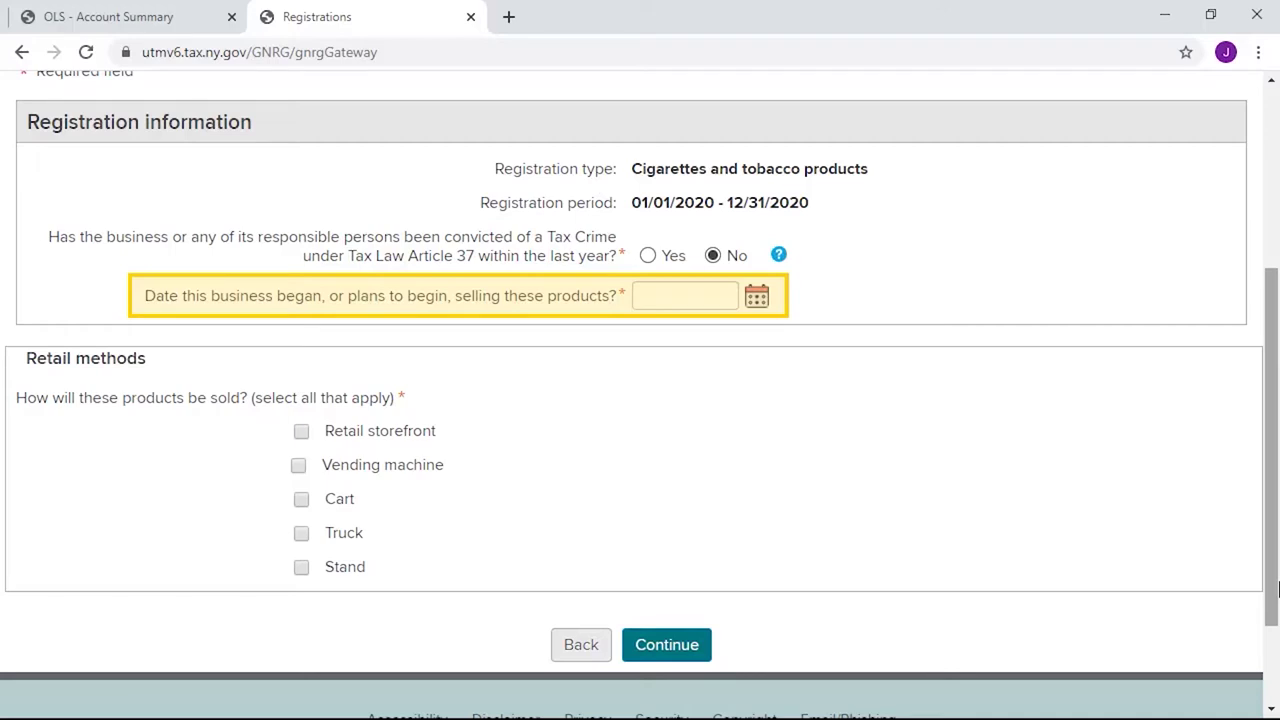
{"action": "left_click", "coordinate": [762, 297]}
{"action": "left_click", "coordinate": [725, 440]}
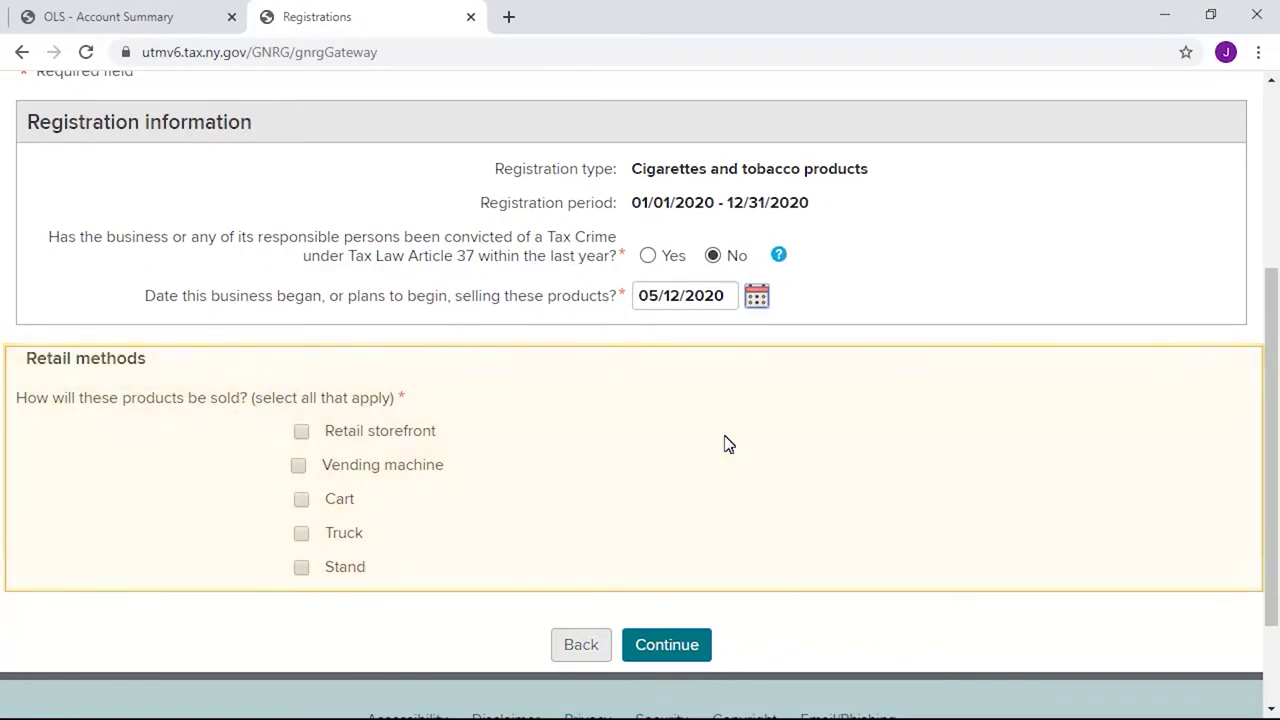
{"action": "left_click", "coordinate": [302, 432]}
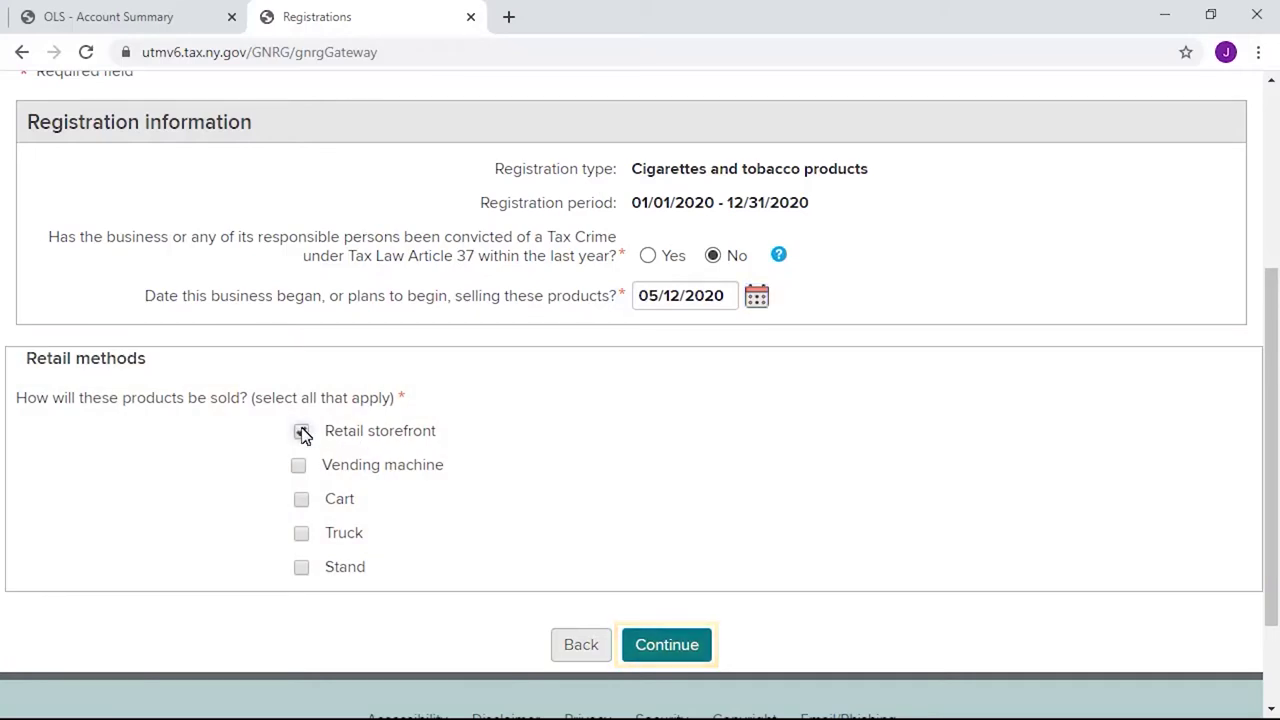
{"action": "left_click", "coordinate": [683, 648]}
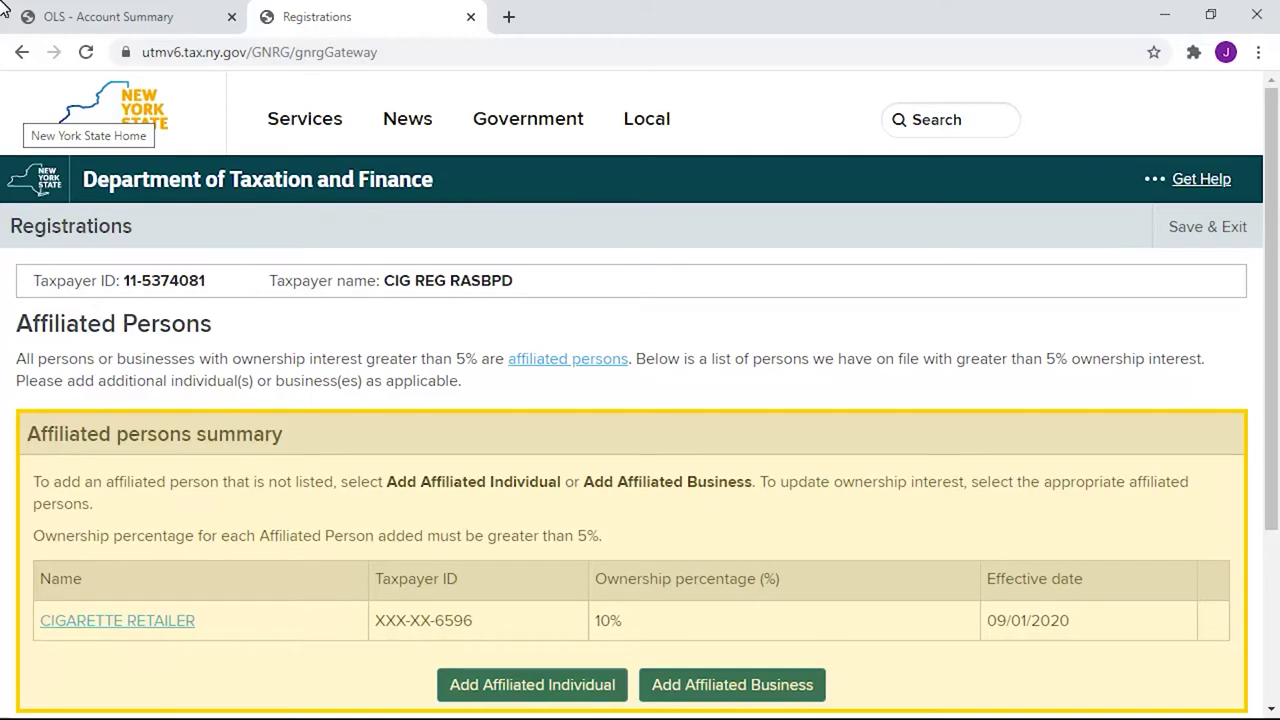
- Accept the affiliated persons as listed and select the available business location for registration
{"action": "left_click_drag", "start_coordinate": [1274, 220], "coordinate": [1277, 293]}
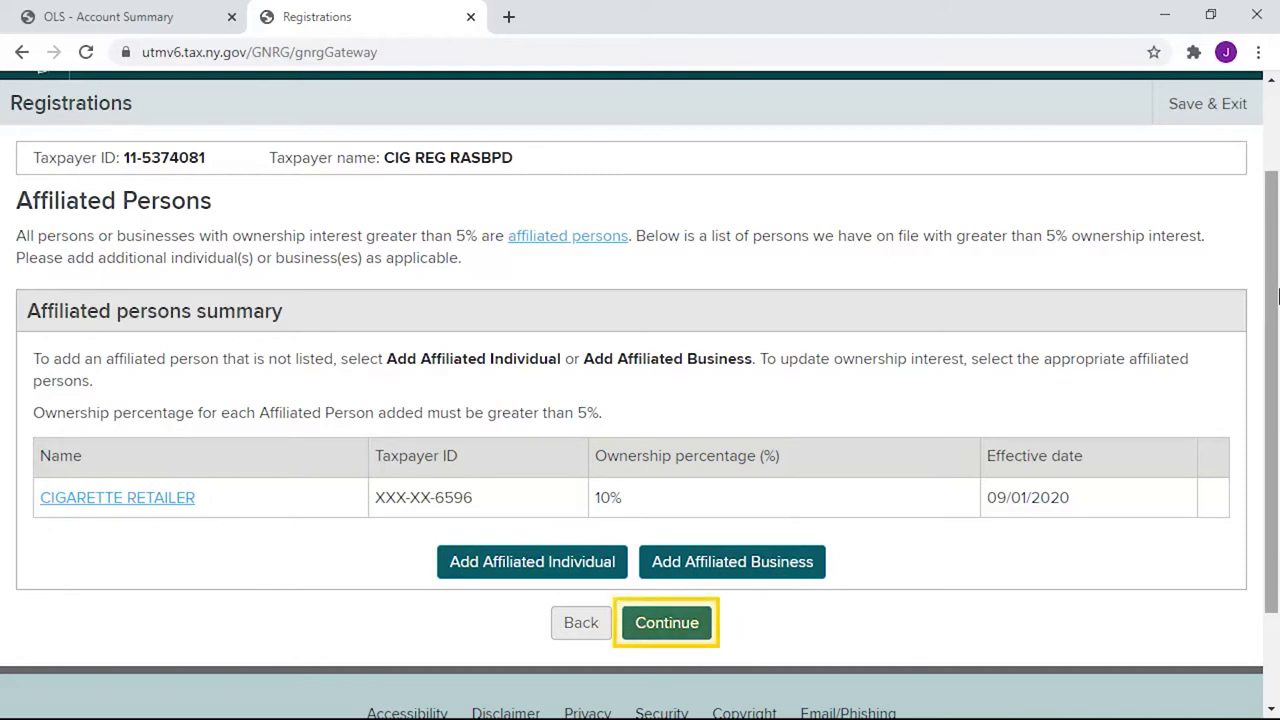
{"action": "left_click", "coordinate": [672, 612]}
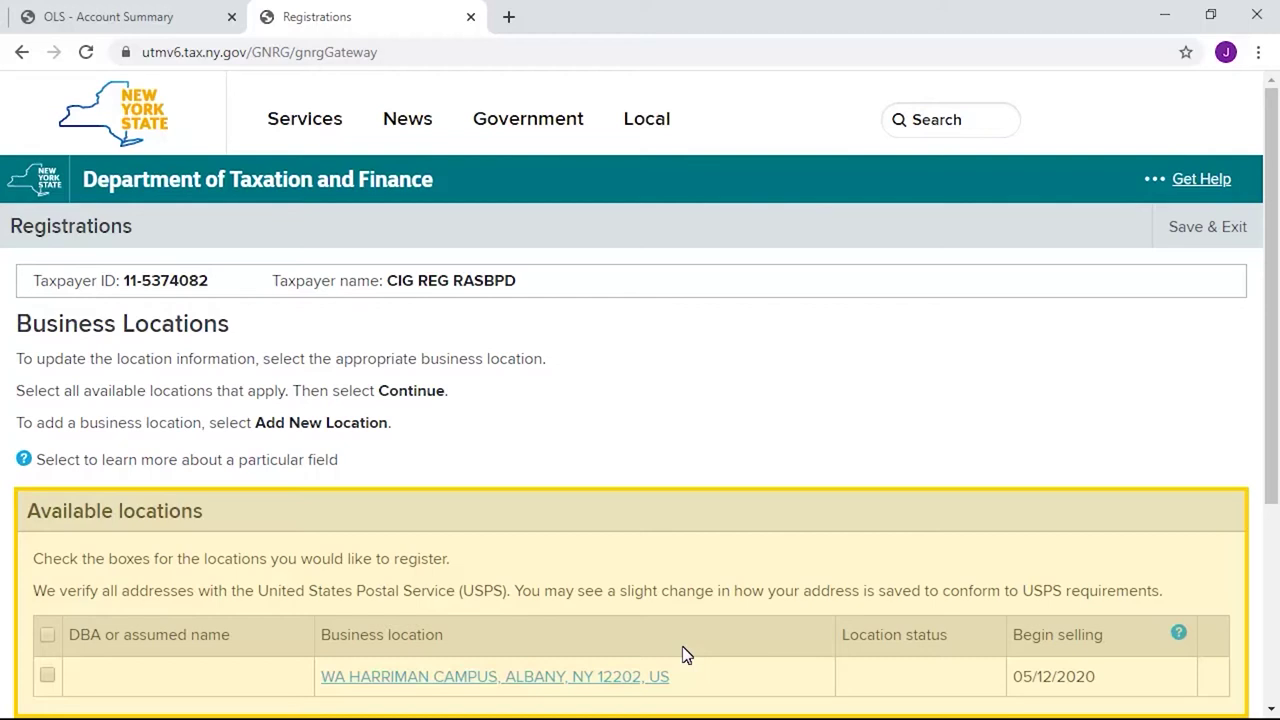
{"action": "left_click_drag", "start_coordinate": [1268, 423], "coordinate": [1257, 580]}
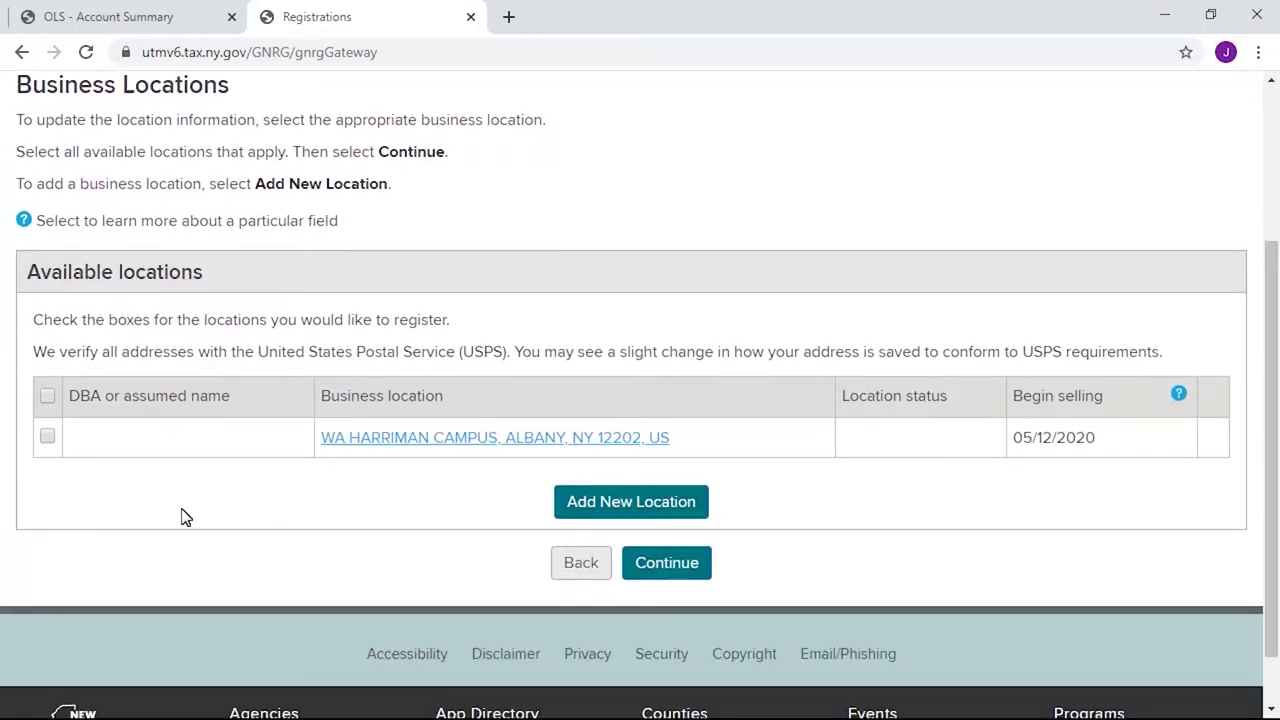
{"action": "left_click", "coordinate": [48, 438]}
{"action": "left_click", "coordinate": [679, 563]}
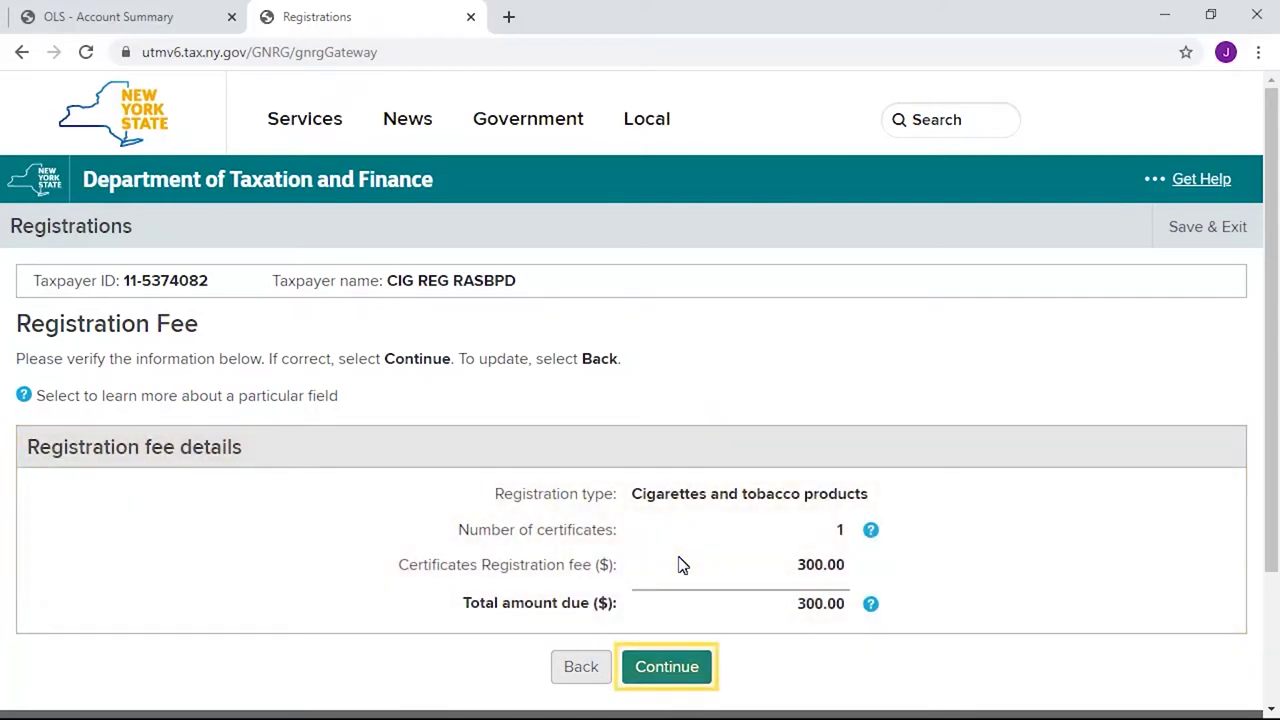
- Accept the registration fee details and choose to pay from a bank account
{"action": "left_click", "coordinate": [664, 667]}
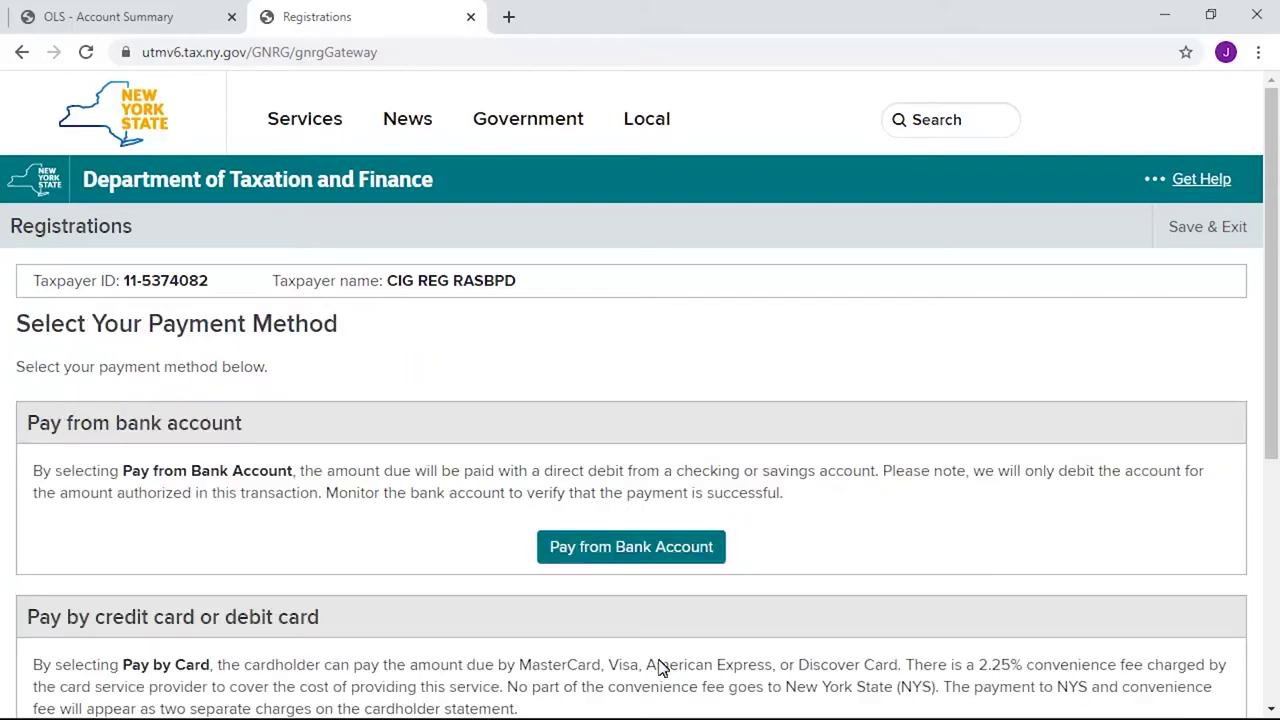
{"action": "left_click_drag", "start_coordinate": [1272, 314], "coordinate": [1253, 479]}
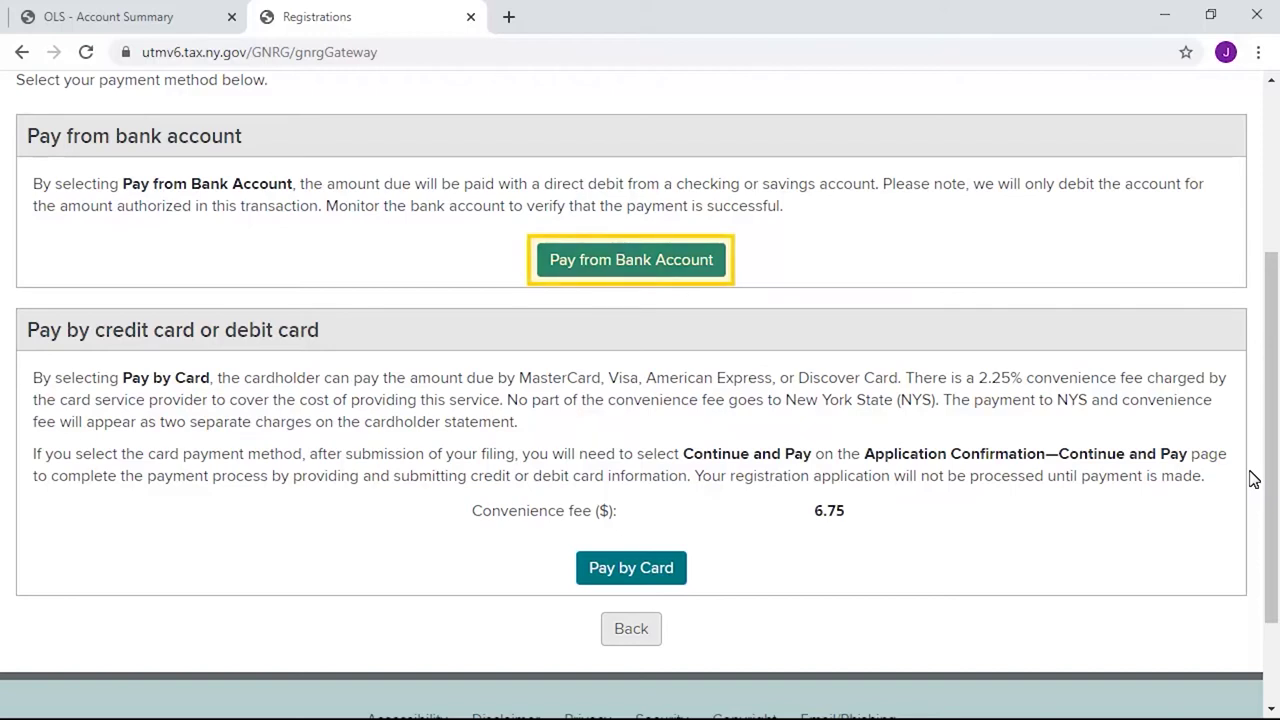
{"action": "left_click", "coordinate": [637, 265]}
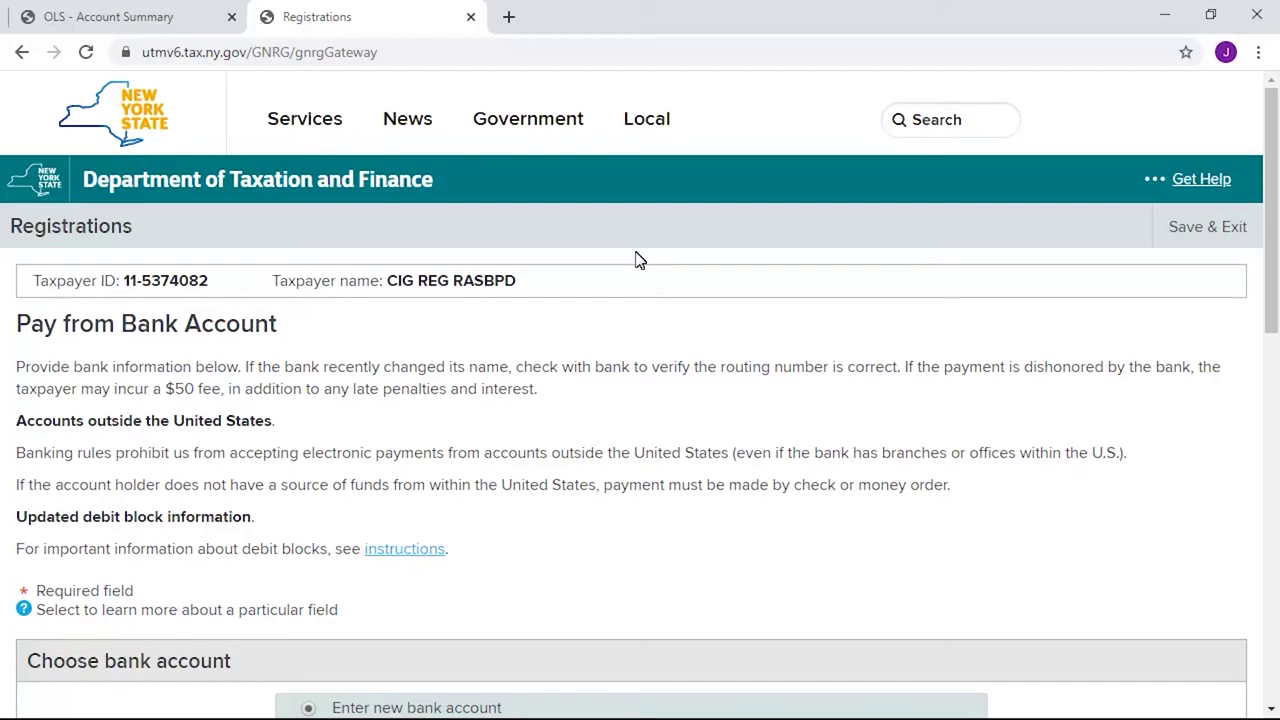
- Enter the bank routing number, then enter and confirm the bank account number for the new bank account
{"action": "left_click_drag", "start_coordinate": [1268, 251], "coordinate": [1277, 487]}
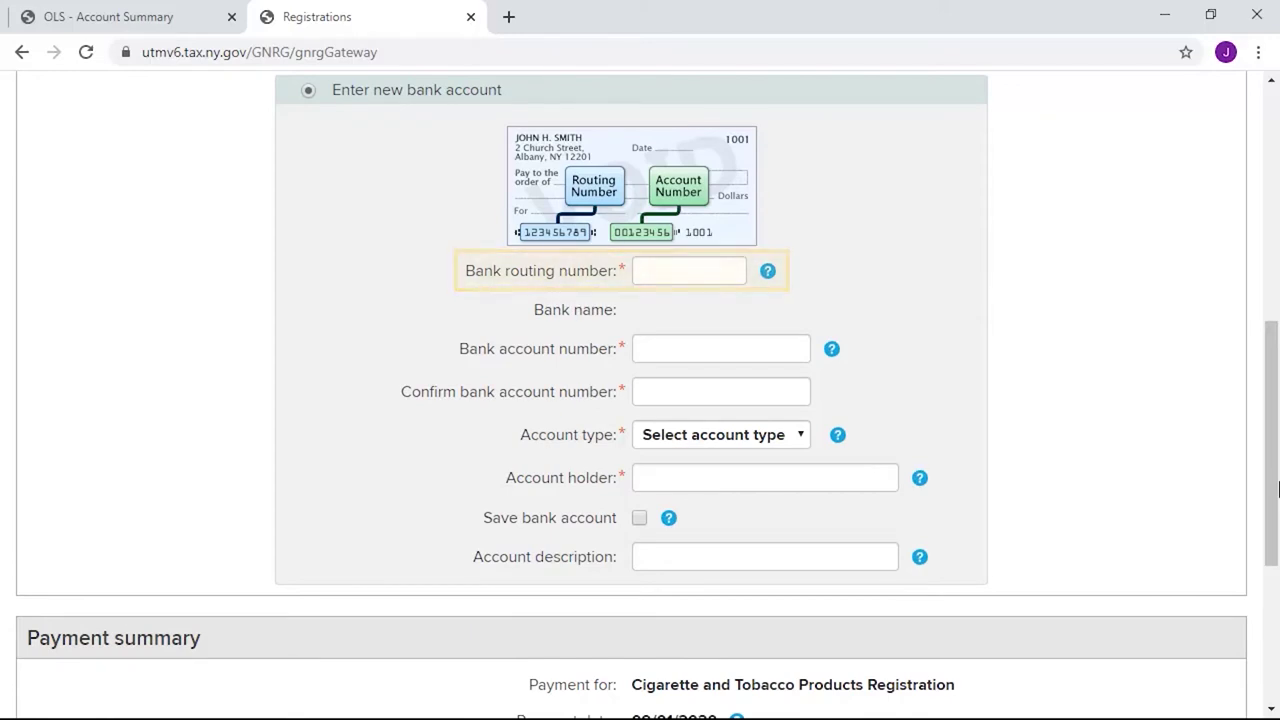
{"action": "left_click", "coordinate": [735, 270]}
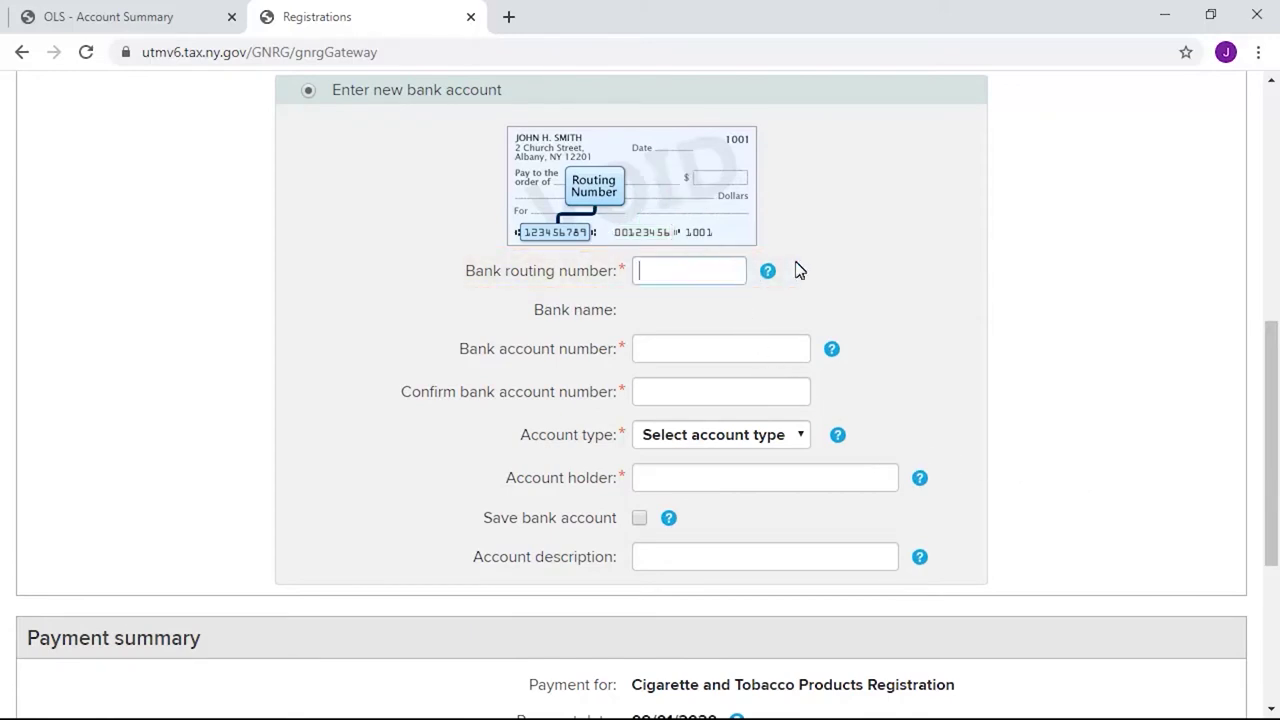
{"action": "type", "text": "021000021"}
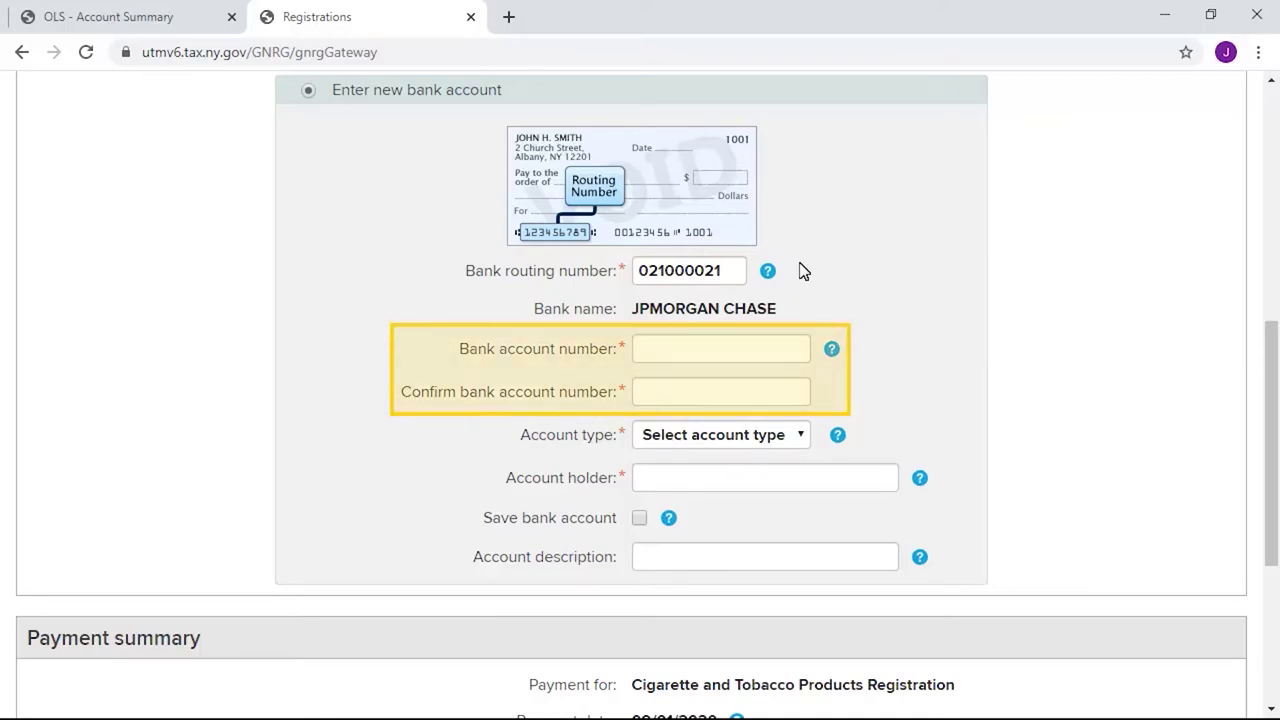
{"action": "left_click", "coordinate": [795, 348]}
{"action": "type", "text": "123456789"}
{"action": "left_click", "coordinate": [800, 390]}
{"action": "type", "text": "123456789"}
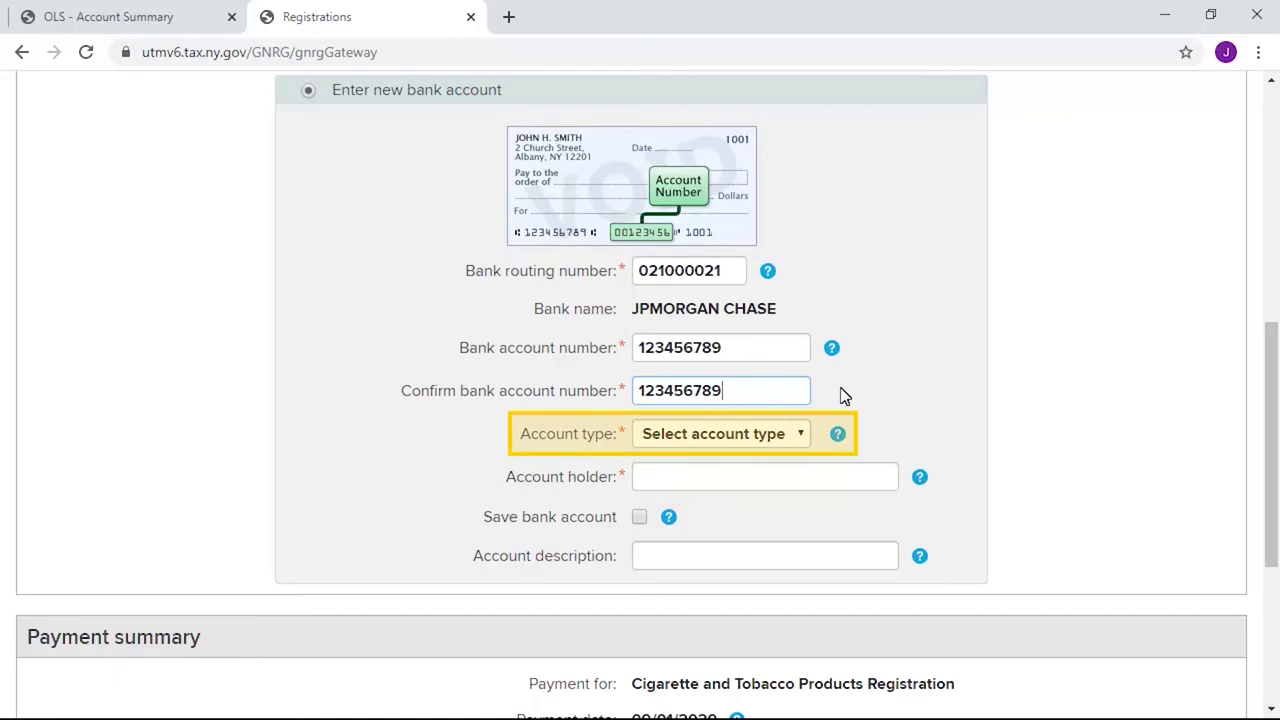
- Set the account type to Business checking, enter the account holder's name and continue to the review page
{"action": "left_click", "coordinate": [802, 436]}
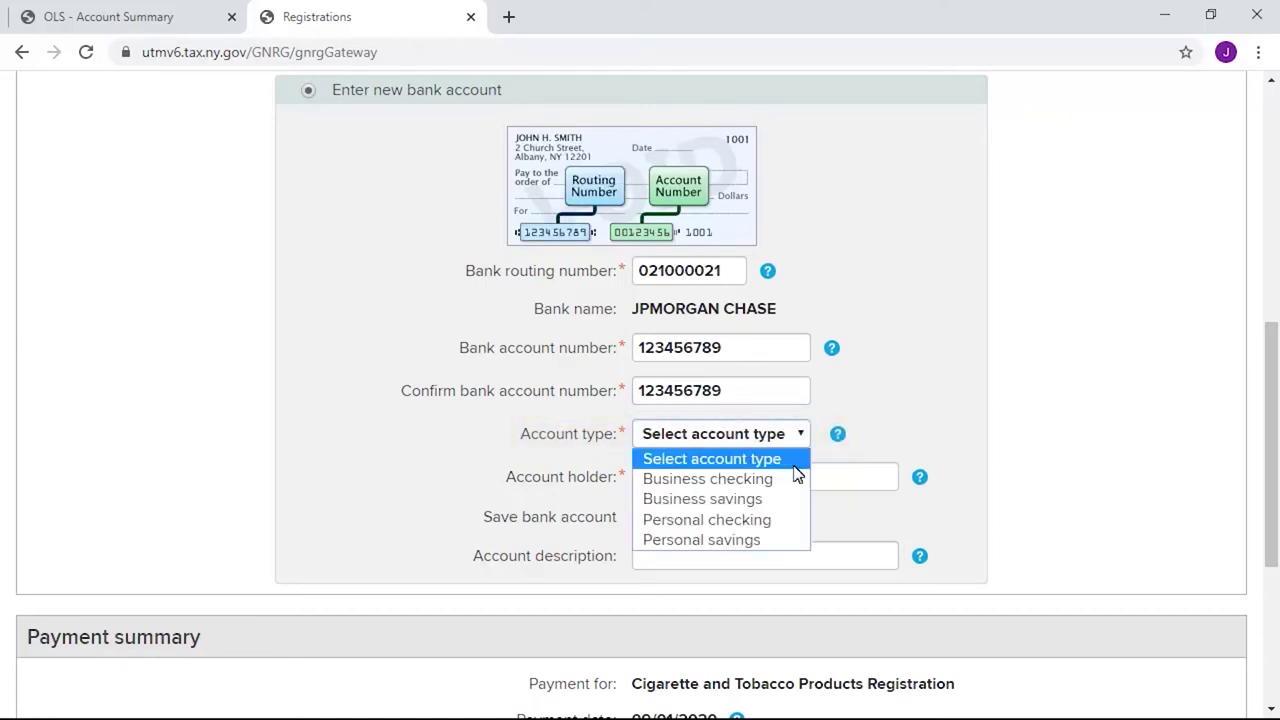
{"action": "left_click", "coordinate": [796, 481]}
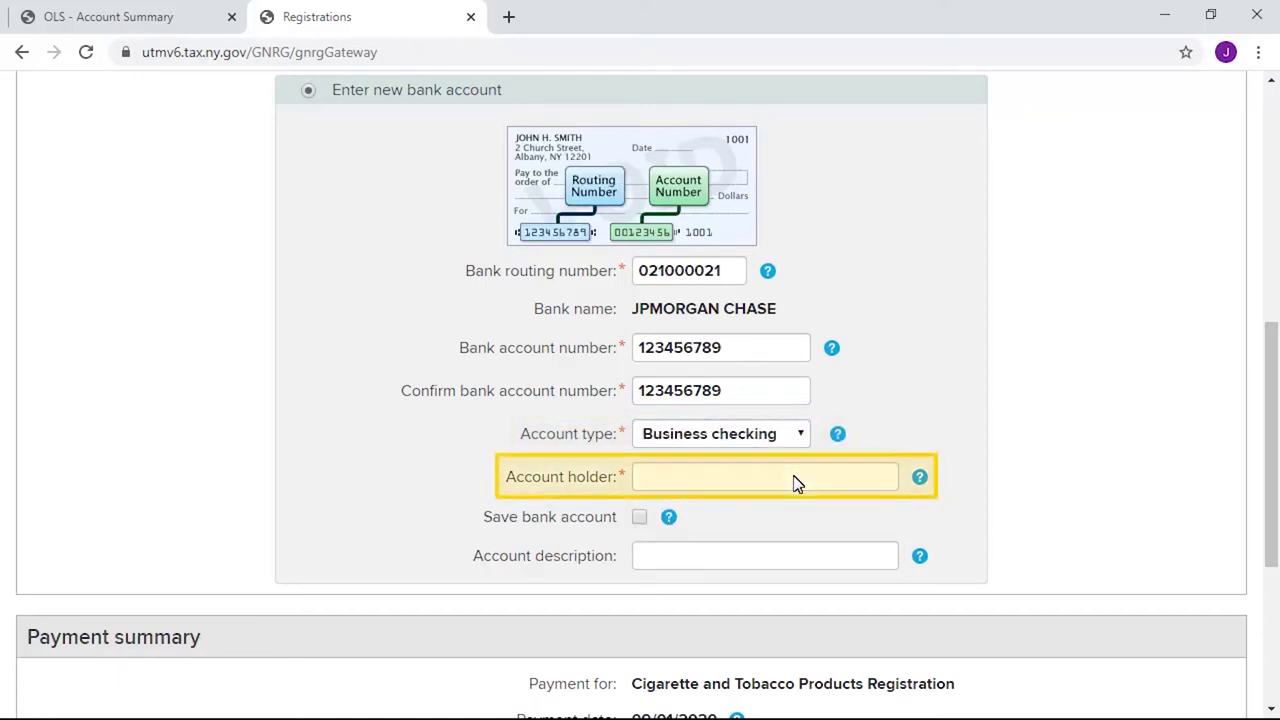
{"action": "left_click", "coordinate": [882, 478]}
{"action": "type", "text": "John Doe"}
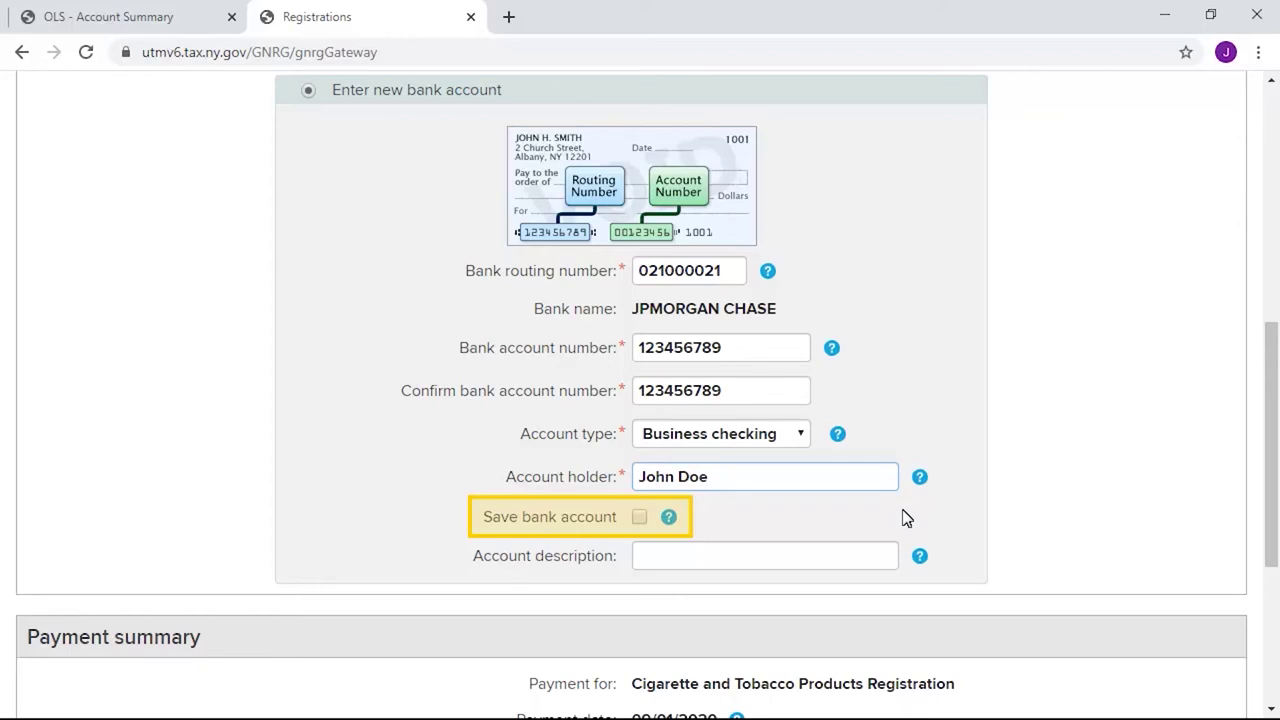
{"action": "left_click_drag", "start_coordinate": [1276, 440], "coordinate": [1278, 567]}
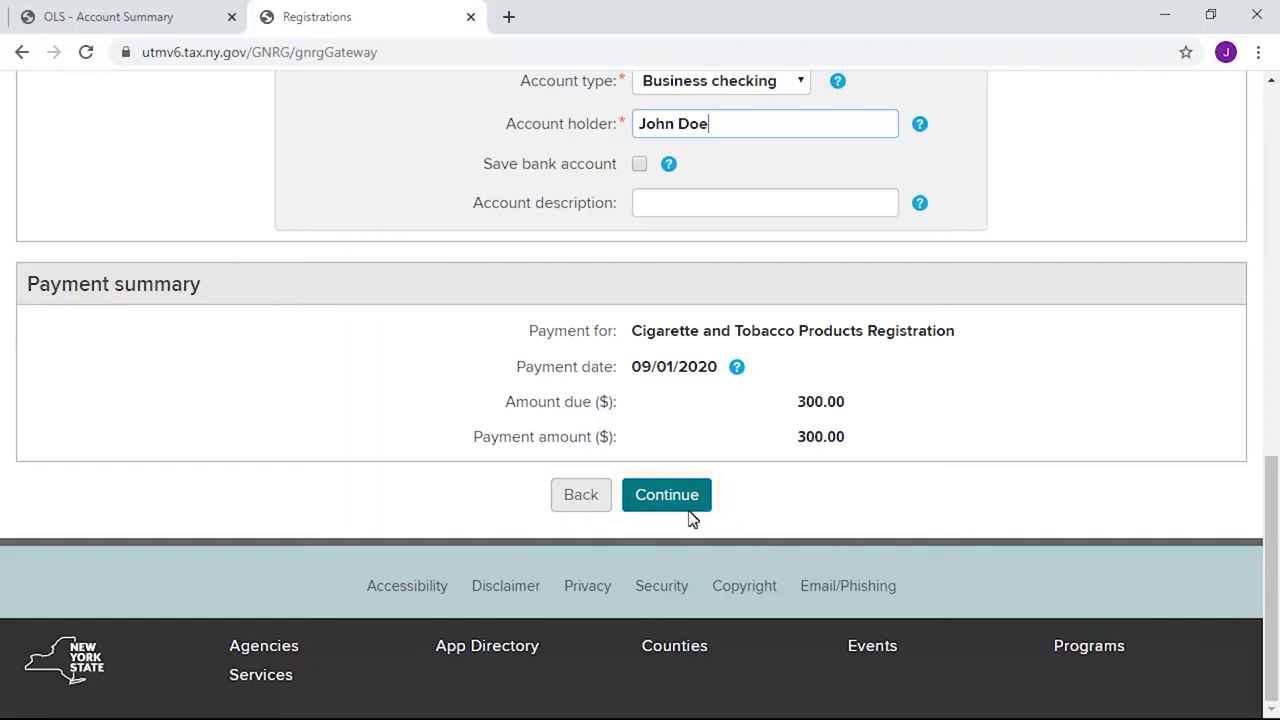
{"action": "left_click", "coordinate": [690, 503]}
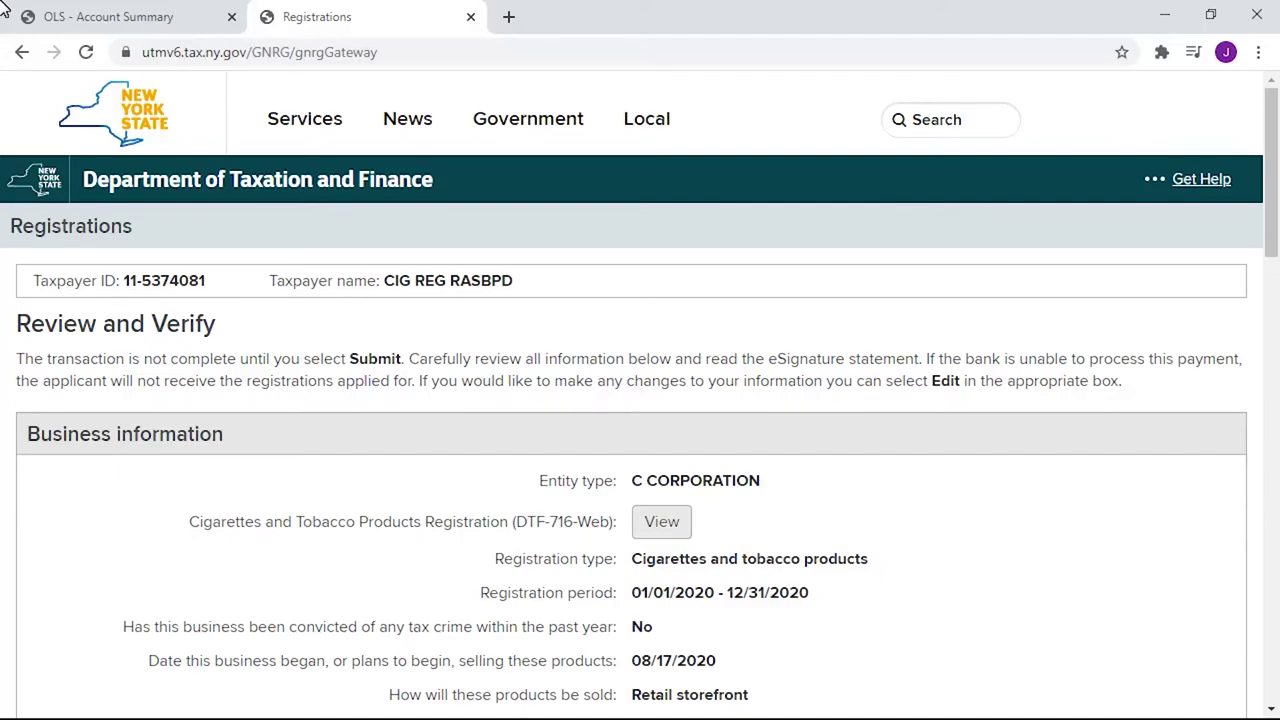
- Review the application and eSignature statement, submit the registration, and look over the transaction confirmation
{"action": "left_click_drag", "start_coordinate": [1266, 157], "coordinate": [1274, 236]}
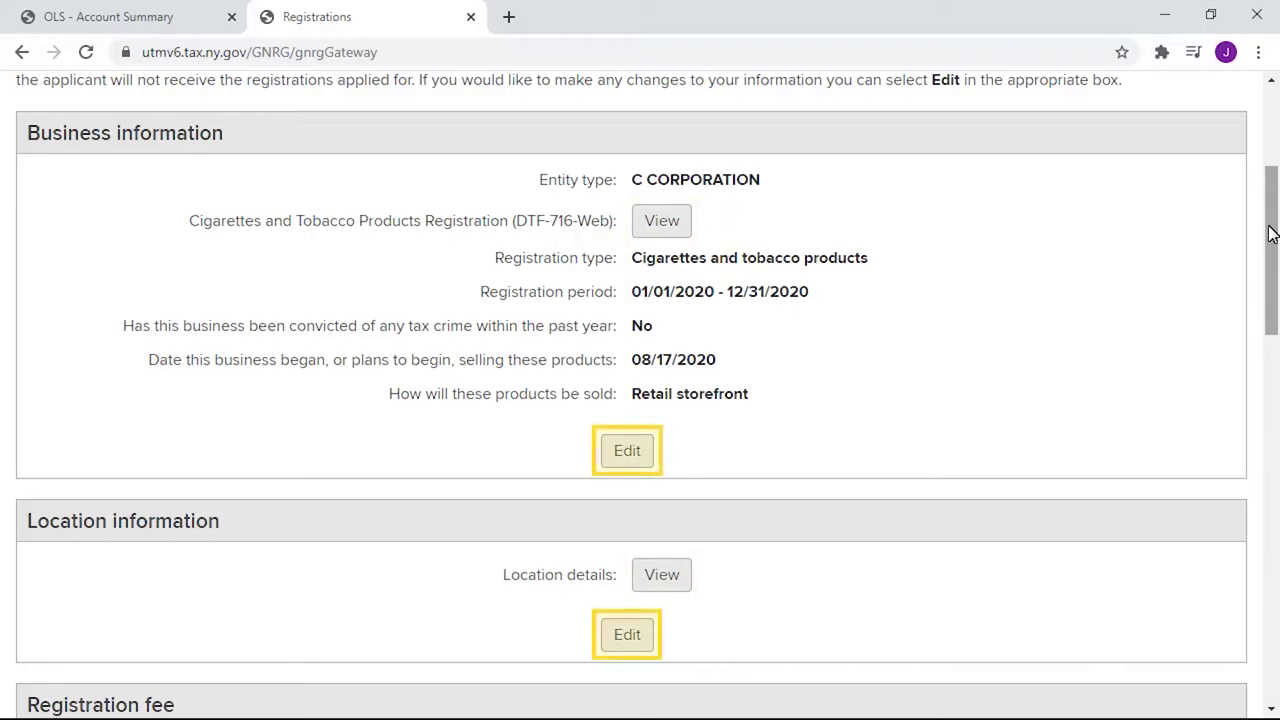
{"action": "left_click_drag", "start_coordinate": [1270, 233], "coordinate": [1276, 566]}
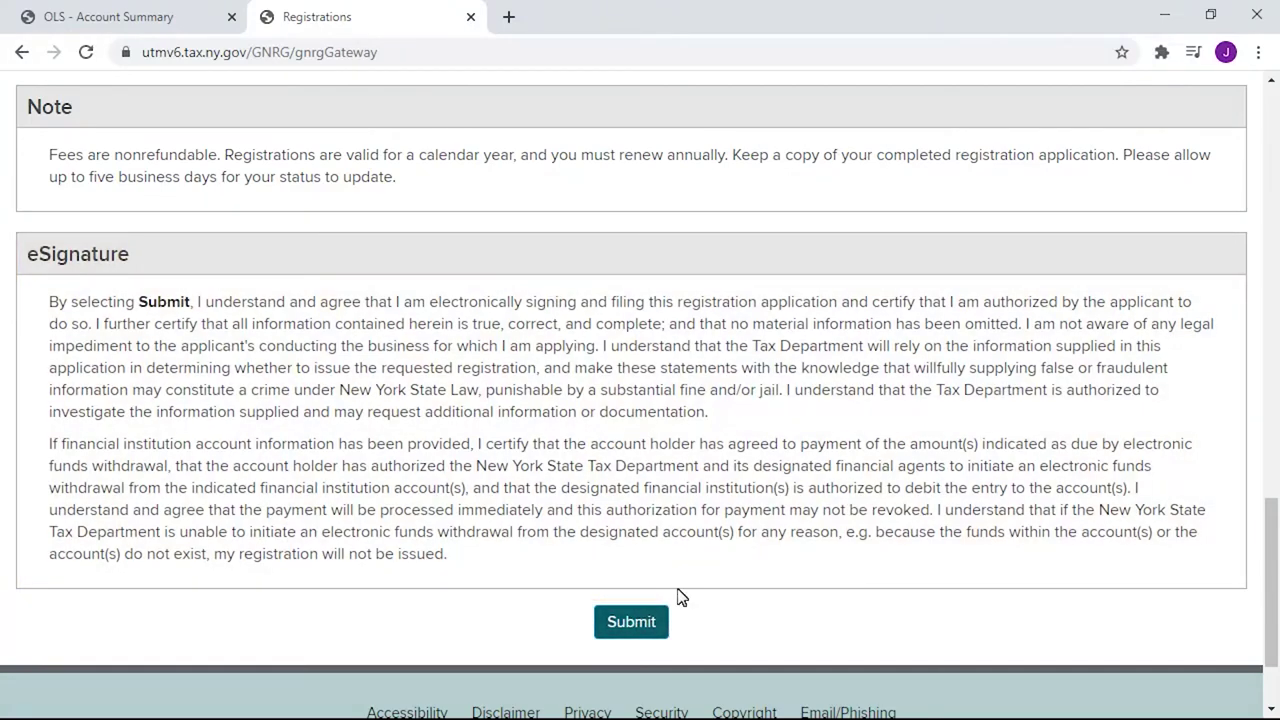
{"action": "left_click", "coordinate": [626, 622]}
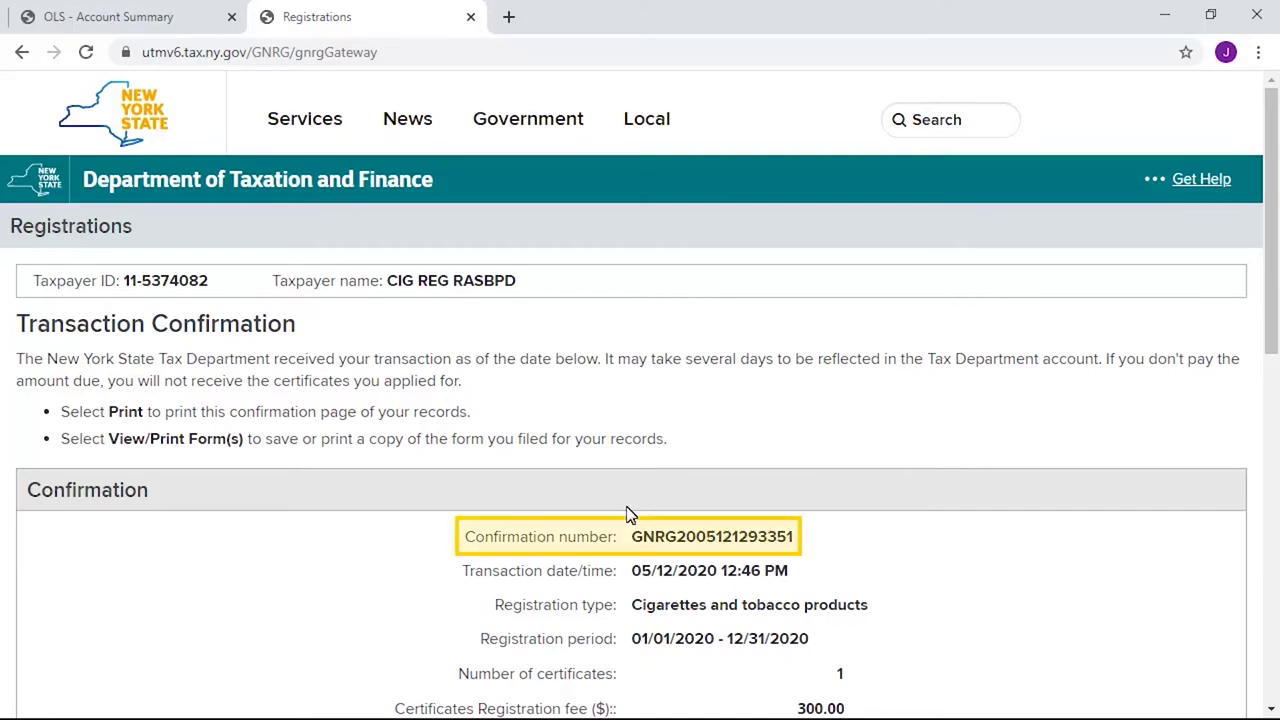
{"action": "left_click_drag", "start_coordinate": [1274, 266], "coordinate": [1276, 618]}
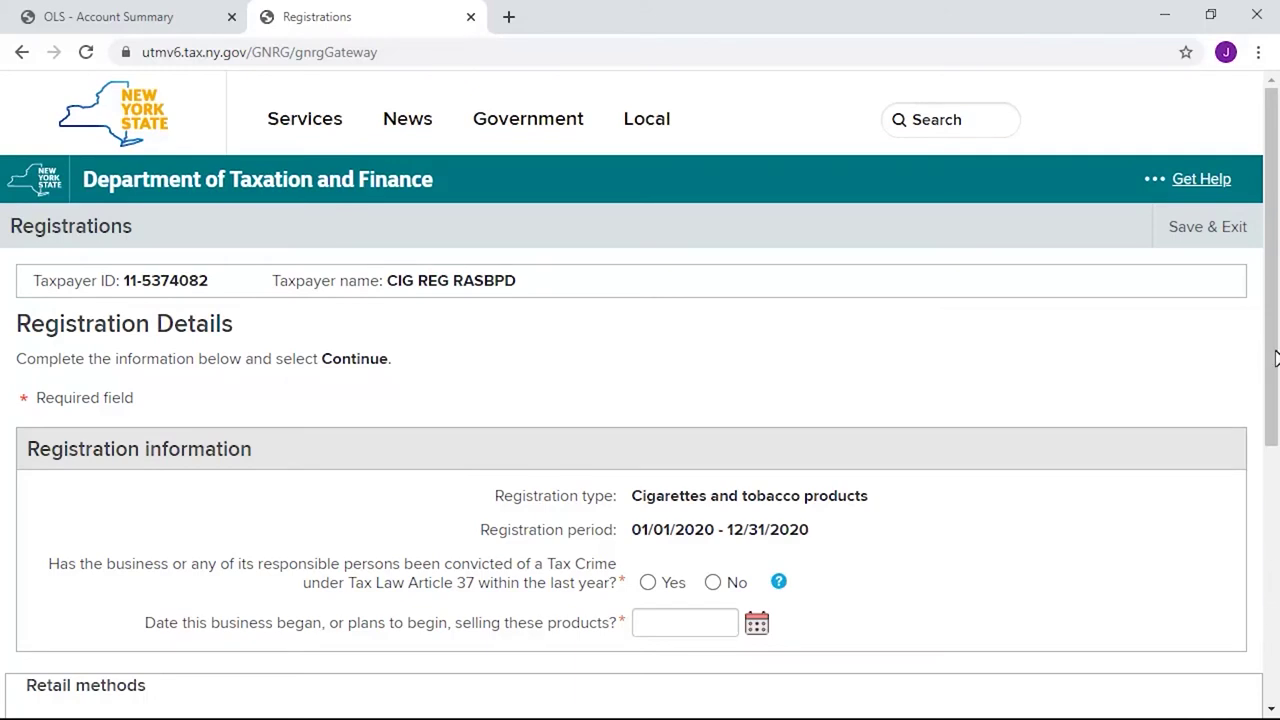
- Answer No to the Tax Crime conviction question and set the date the business begins selling these products to 05/12/2020
{"action": "left_click_drag", "start_coordinate": [1276, 358], "coordinate": [1276, 490]}
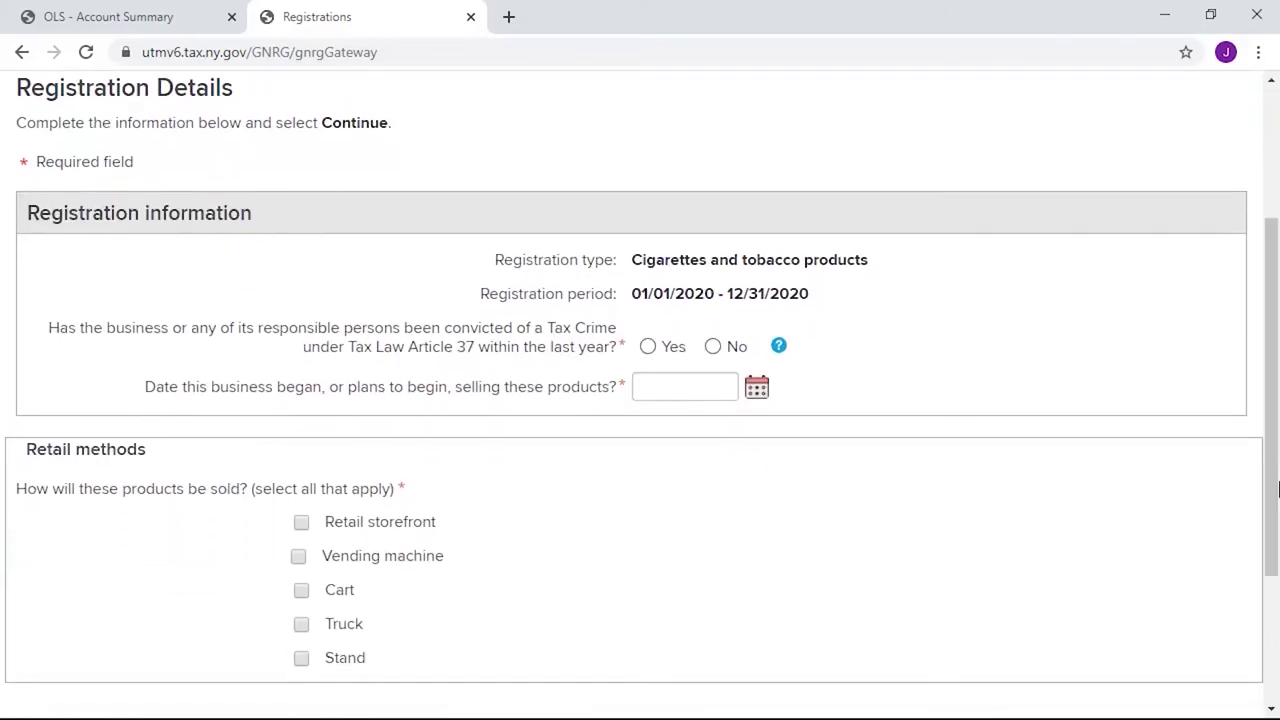
{"action": "left_click", "coordinate": [713, 347]}
{"action": "left_click", "coordinate": [763, 392]}
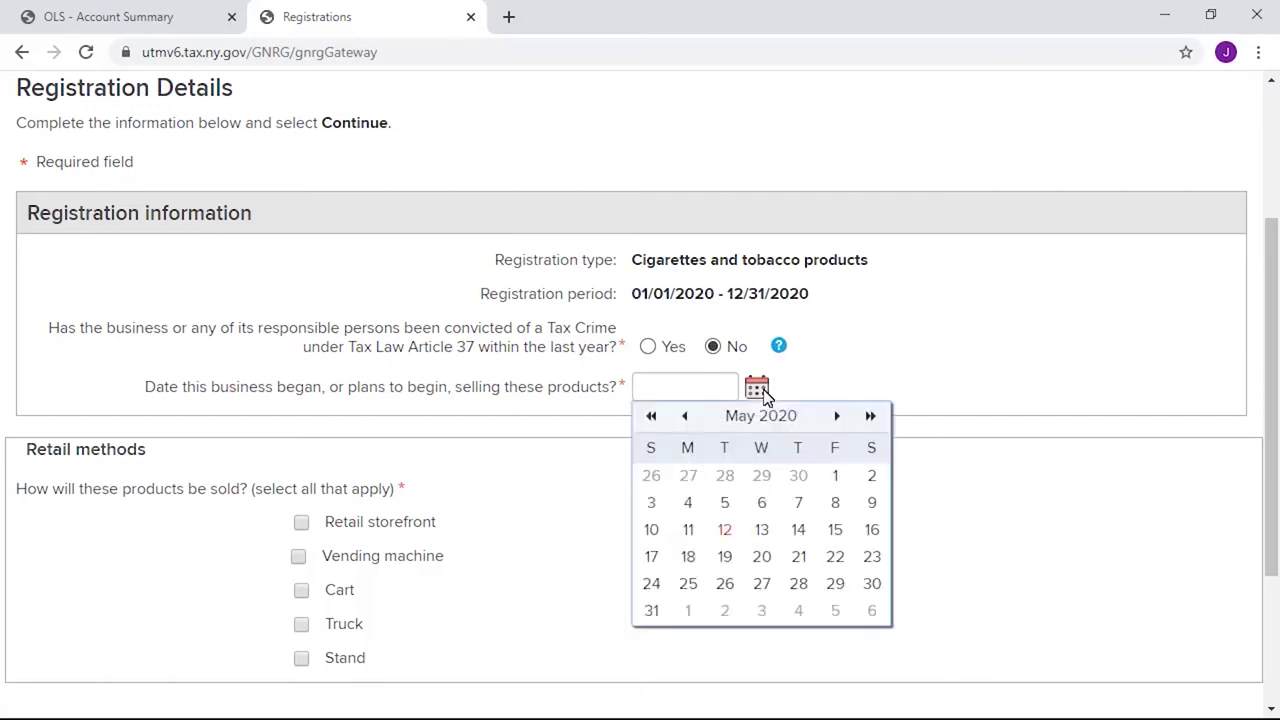
{"action": "left_click", "coordinate": [724, 532]}
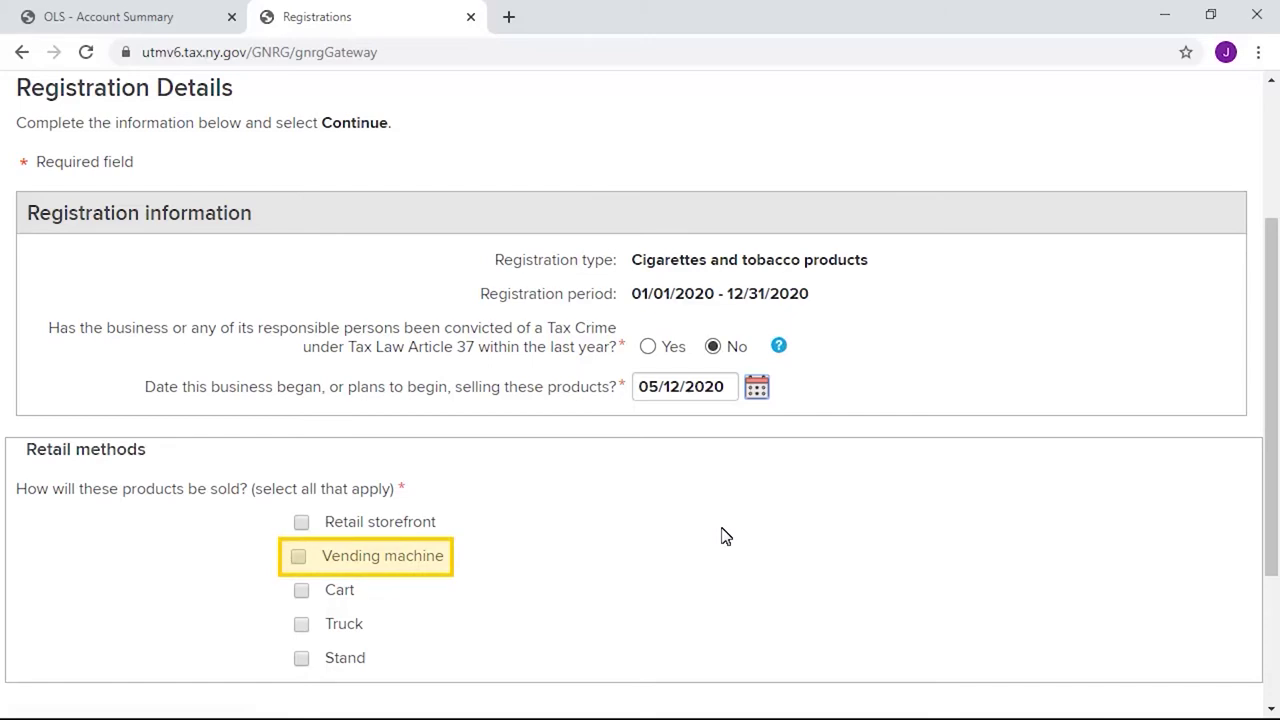
- Select Vending machine as the retail method, set the number of vending machines to 1 and continue
{"action": "left_click", "coordinate": [302, 557]}
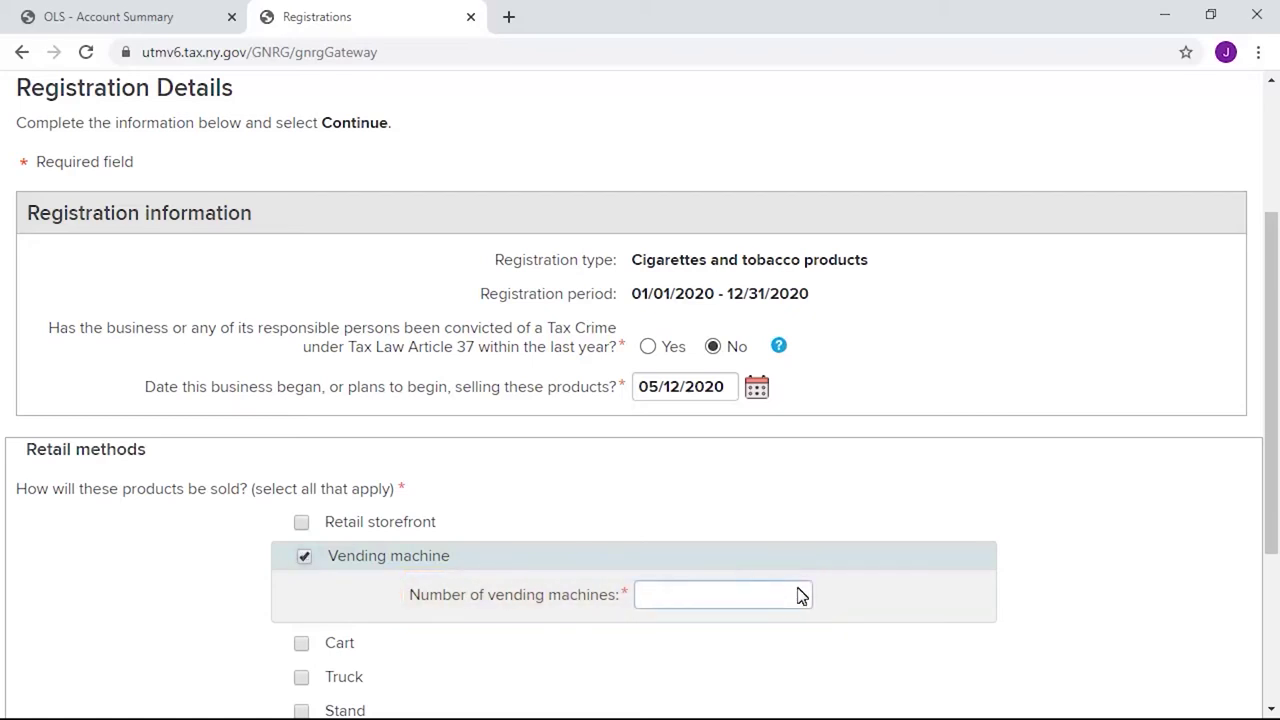
{"action": "type", "text": "1"}
{"action": "left_click_drag", "start_coordinate": [1270, 453], "coordinate": [1272, 532]}
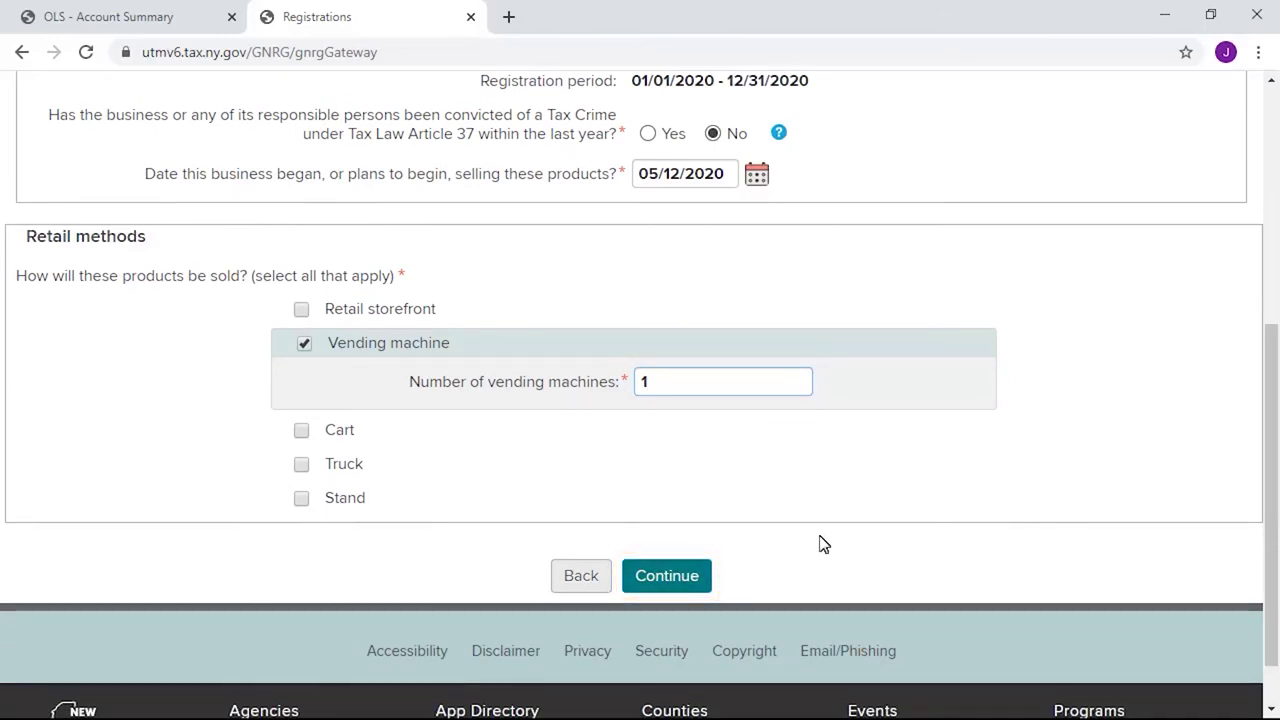
{"action": "left_click", "coordinate": [688, 575]}
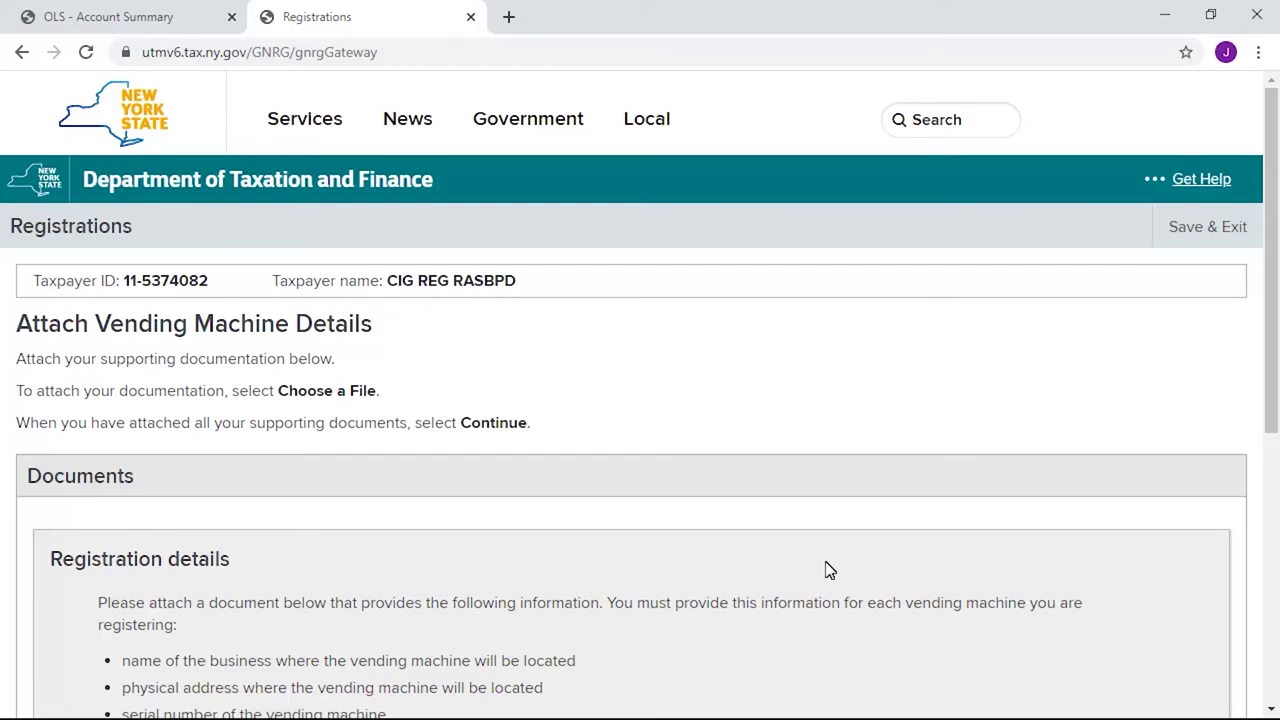
- Upload documentation.pdf from the Desktop as the vending machine details document and continue
{"action": "left_click_drag", "start_coordinate": [1277, 293], "coordinate": [1277, 455]}
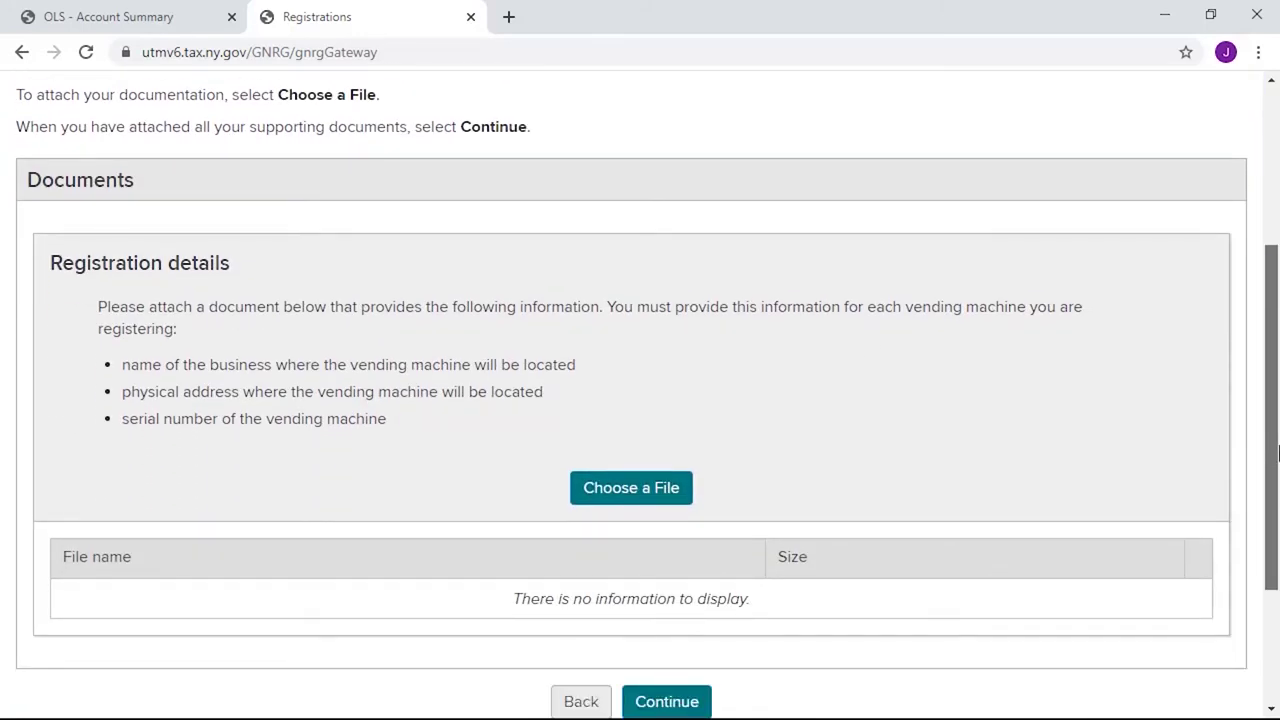
{"action": "left_click_drag", "start_coordinate": [1277, 455], "coordinate": [1277, 456]}
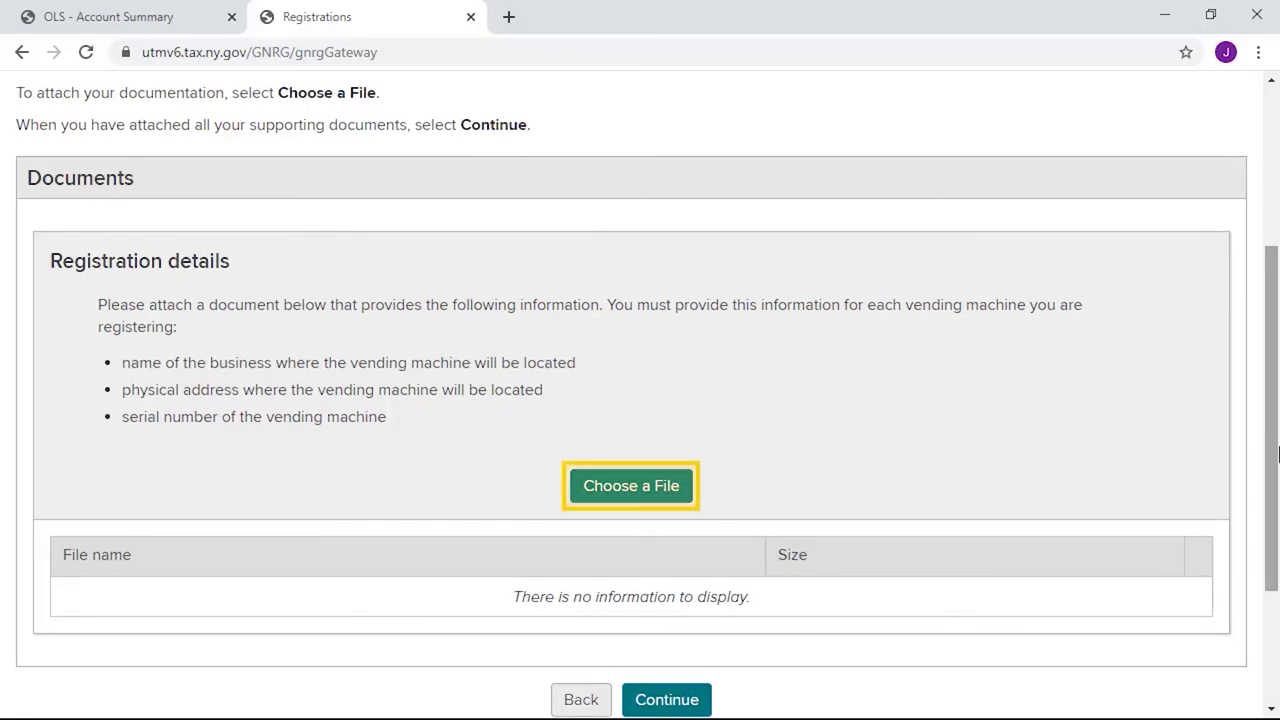
{"action": "left_click", "coordinate": [640, 489]}
{"action": "left_click", "coordinate": [262, 142]}
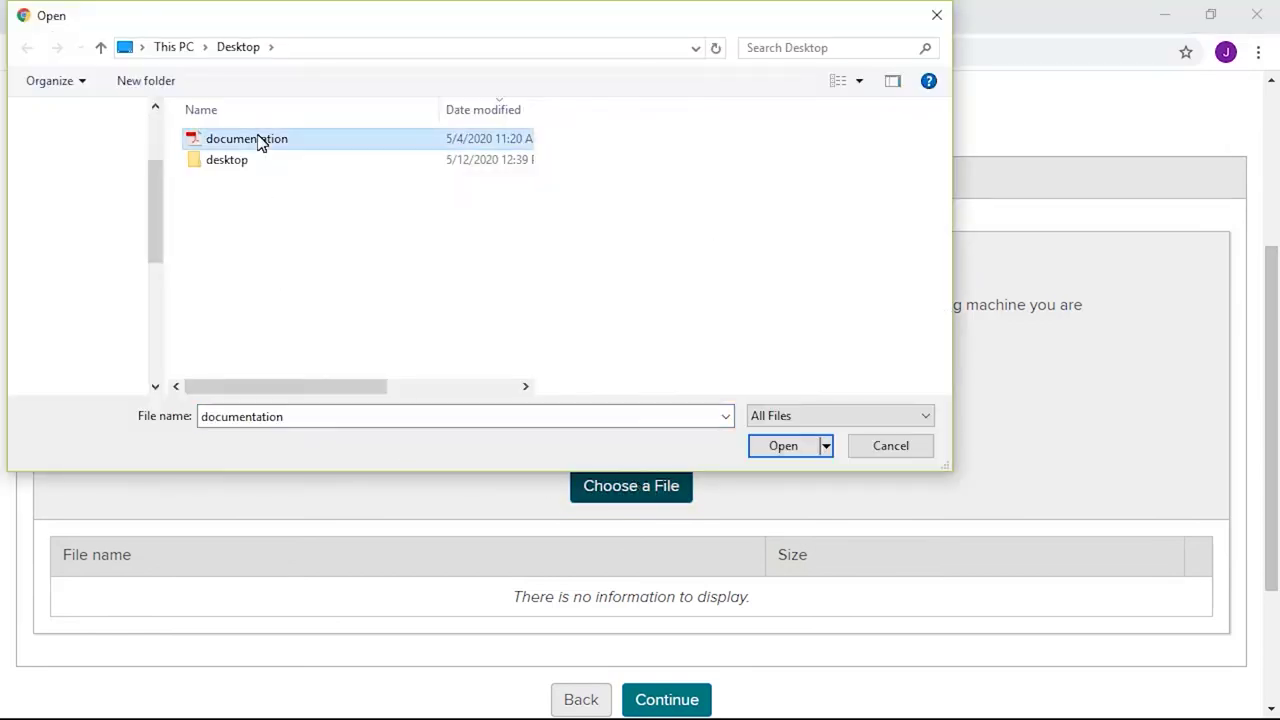
{"action": "left_click", "coordinate": [806, 445]}
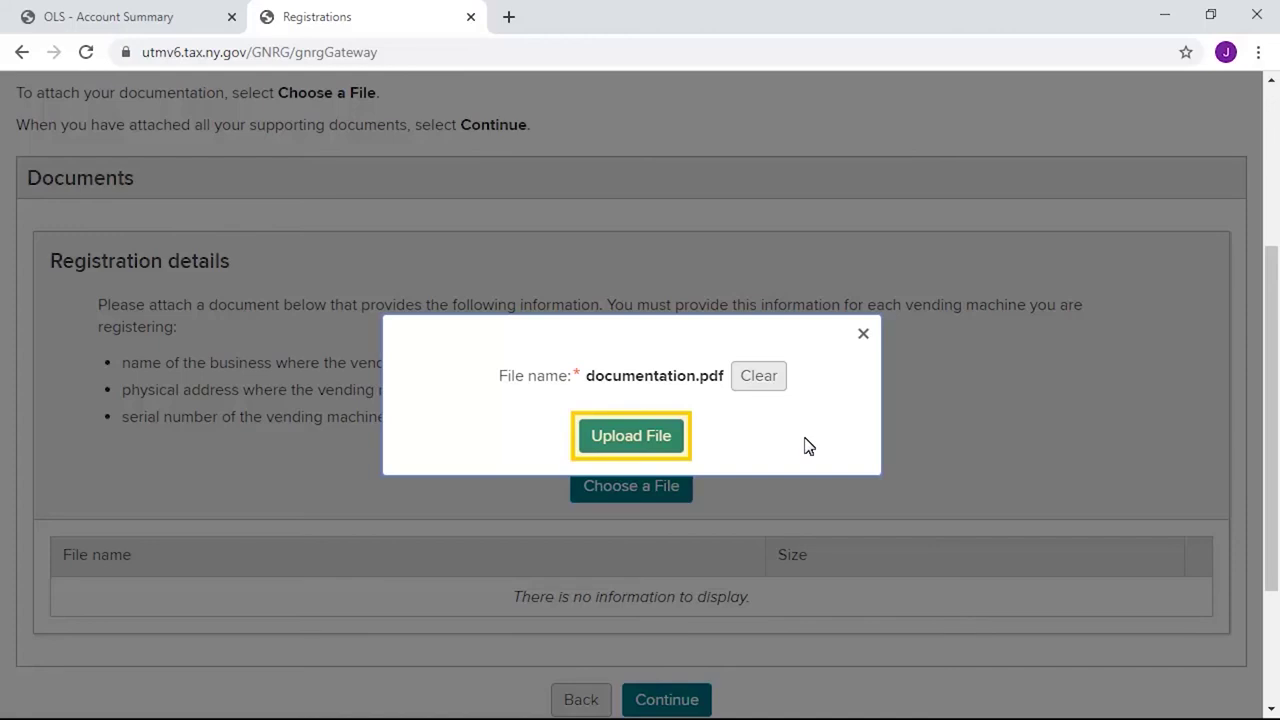
{"action": "left_click", "coordinate": [651, 448]}
{"action": "left_click_drag", "start_coordinate": [1270, 318], "coordinate": [1263, 552]}
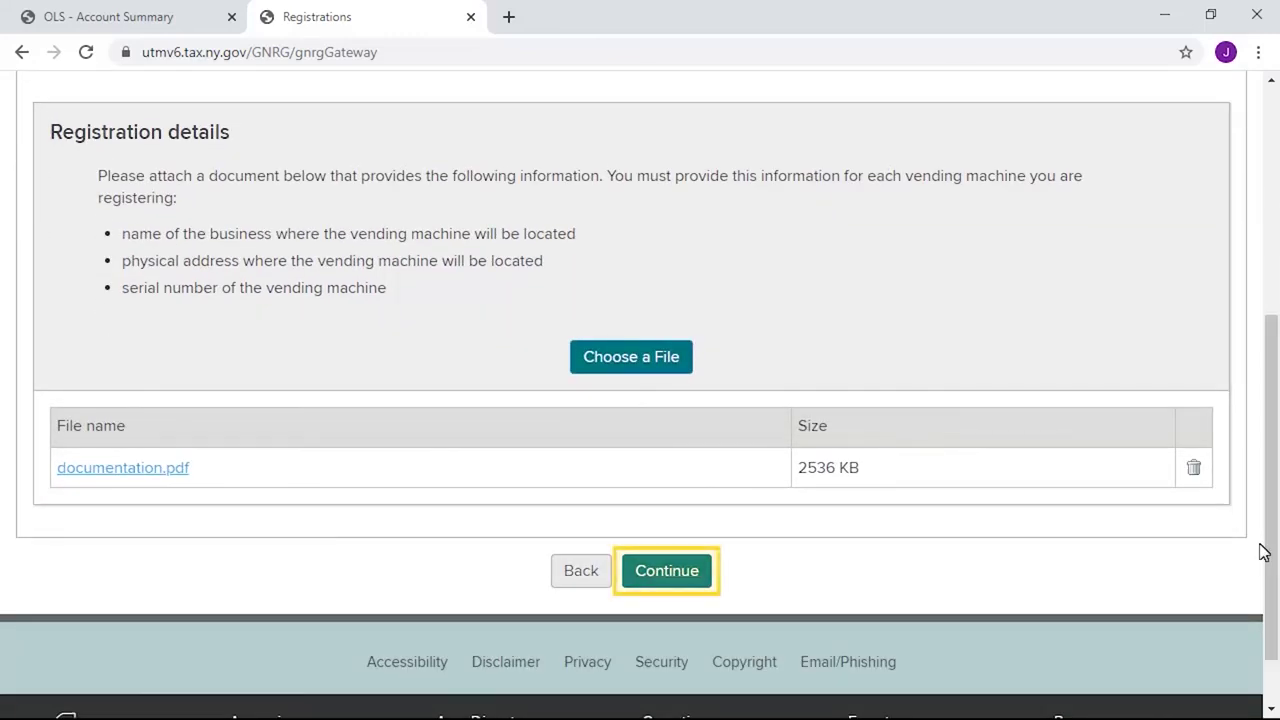
{"action": "left_click", "coordinate": [674, 584]}
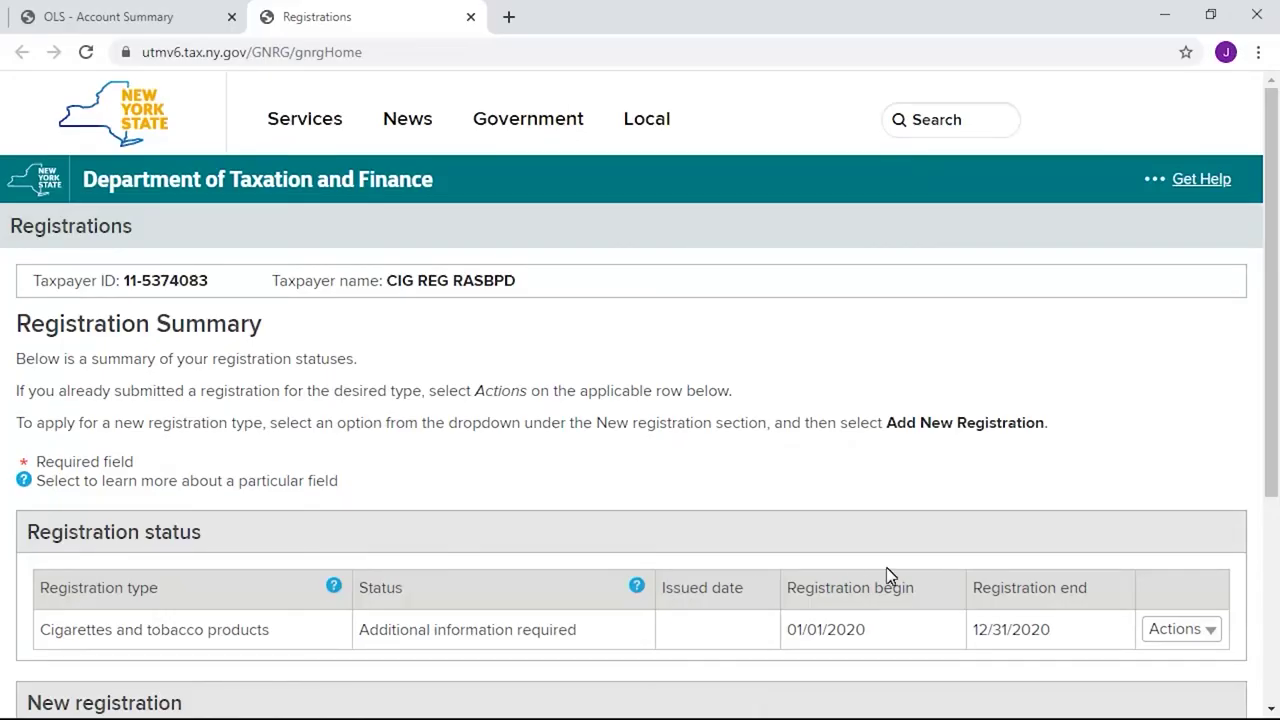
- Open the supporting documentation attachment page for the 2020 cigarettes and tobacco products registration
{"action": "left_click_drag", "start_coordinate": [1268, 326], "coordinate": [1276, 456]}
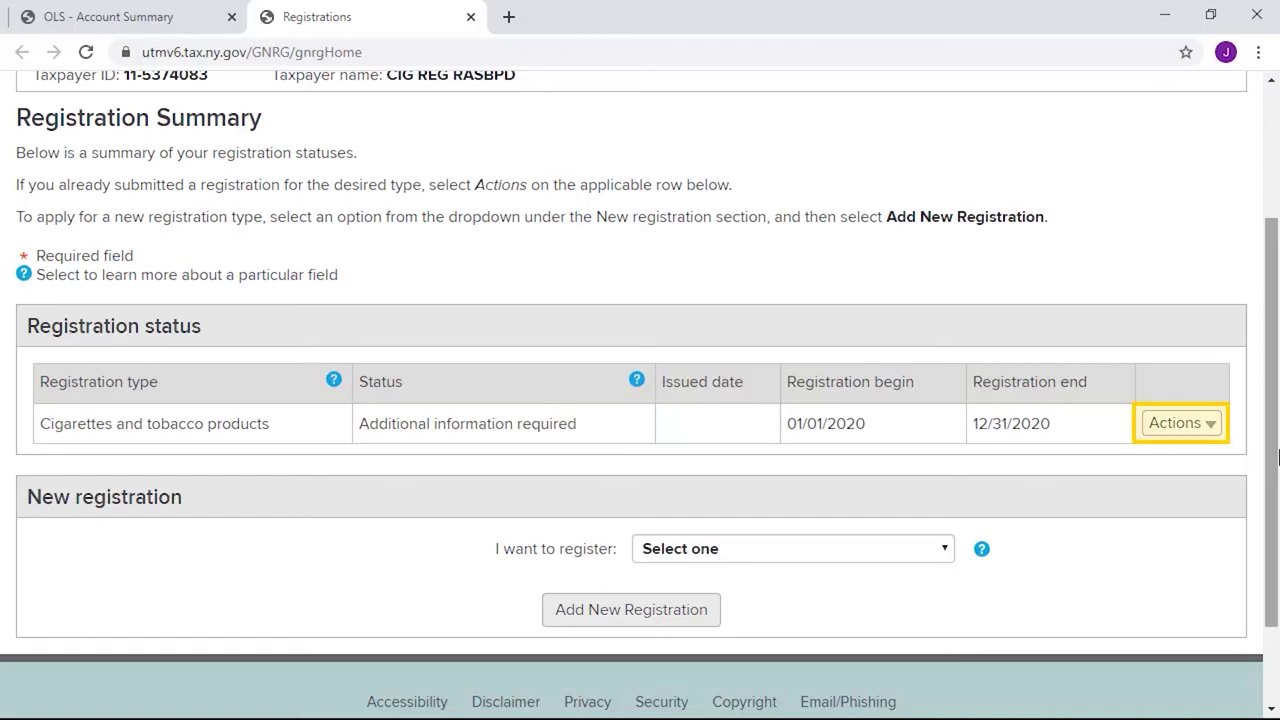
{"action": "left_click", "coordinate": [1211, 425]}
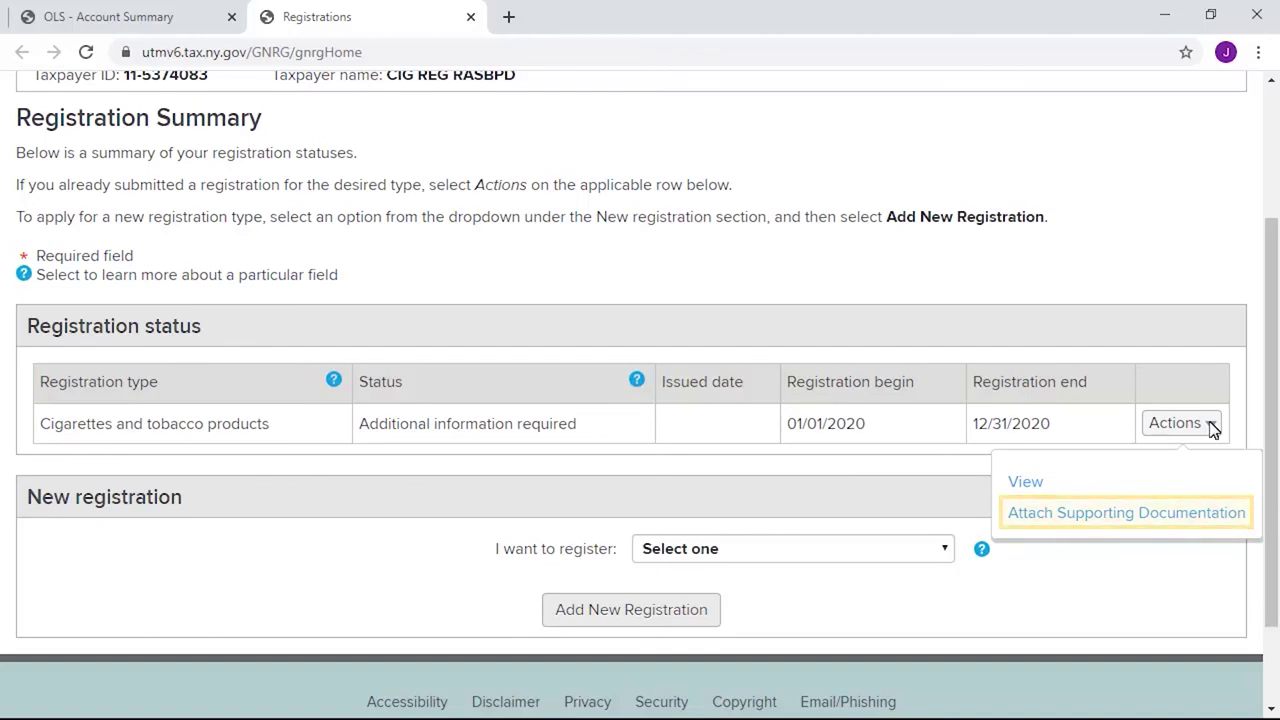
{"action": "left_click", "coordinate": [1152, 516]}
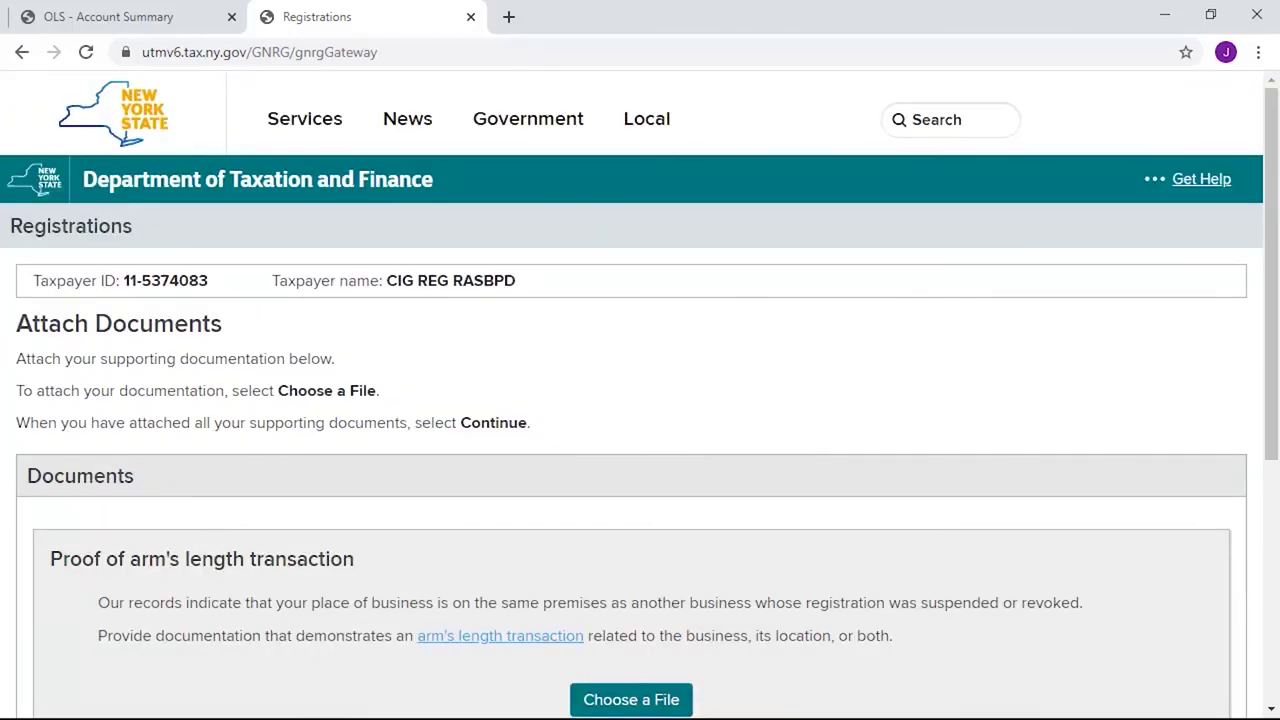